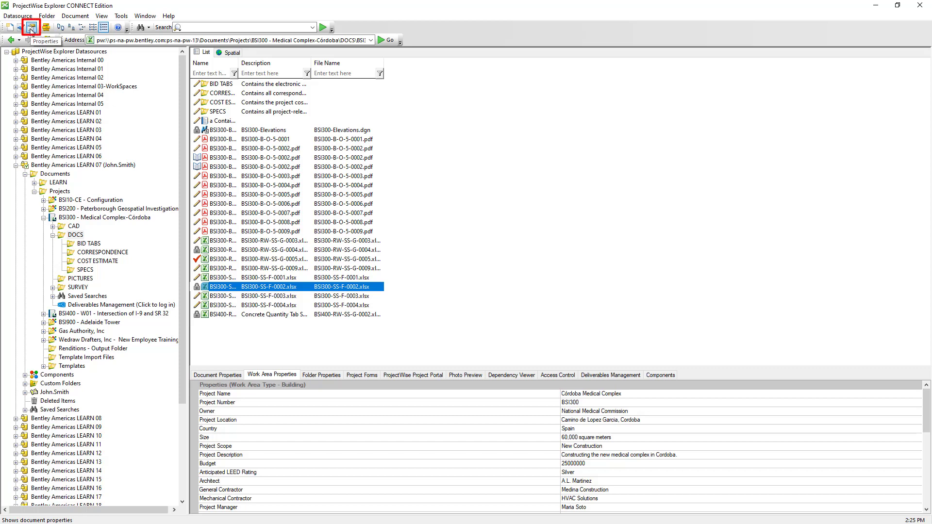
# Check in the properties of BSI300-SS-F-0002.xlsx who has it checked out and when and by whom the file was last updated
pyautogui.click(31, 27)
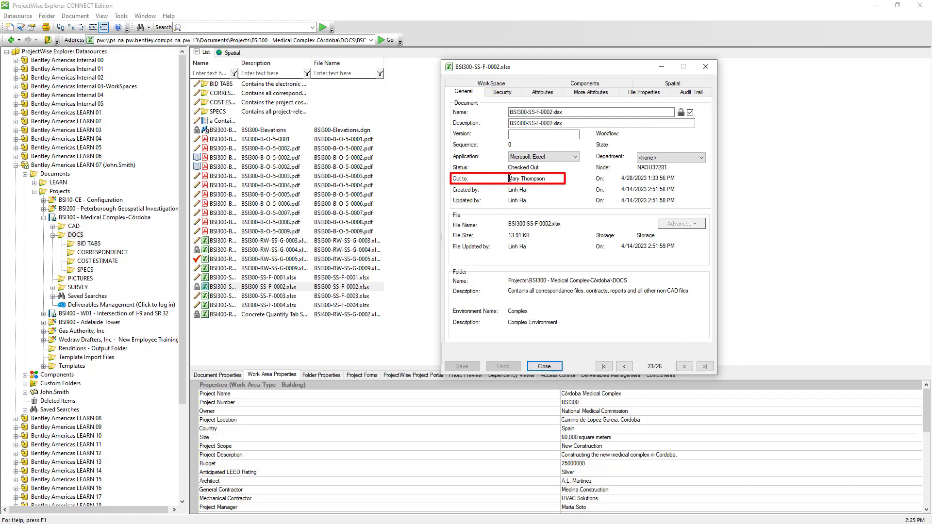
pyautogui.moveTo(510, 179); pyautogui.dragTo(554, 178)
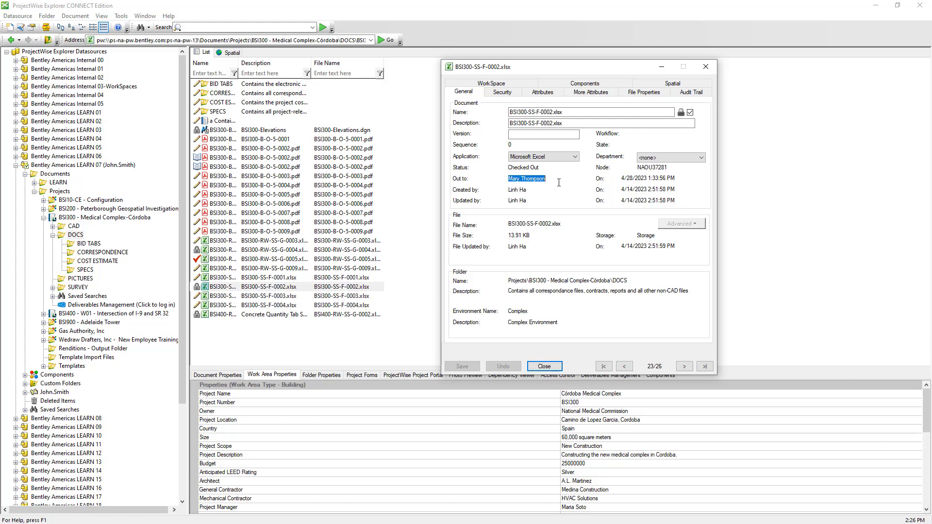
pyautogui.click(551, 181)
pyautogui.moveTo(546, 179); pyautogui.dragTo(501, 178)
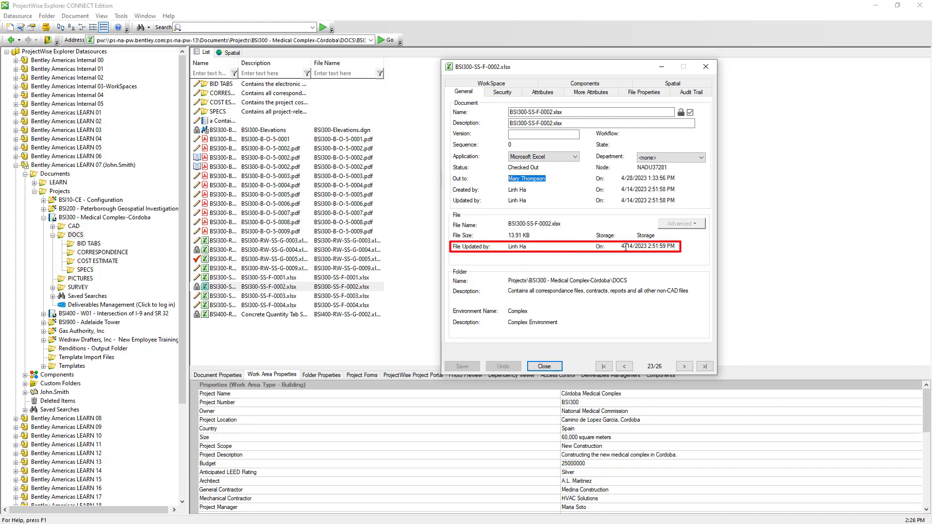
pyautogui.moveTo(623, 246); pyautogui.dragTo(678, 246)
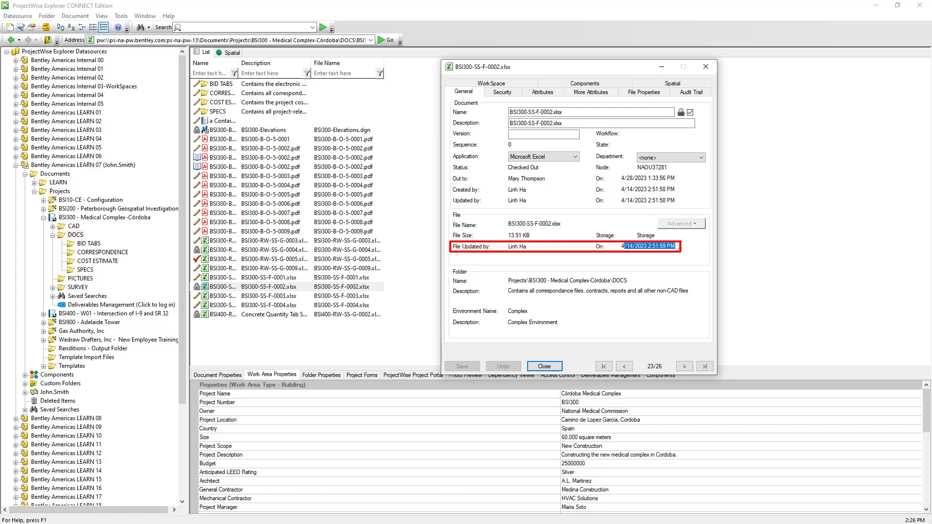
pyautogui.moveTo(531, 246); pyautogui.dragTo(507, 247)
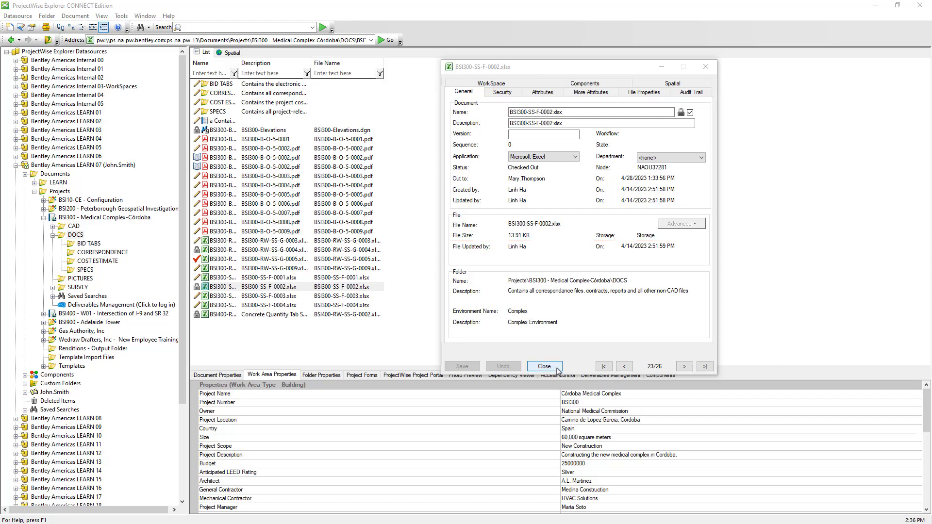
pyautogui.click(558, 371)
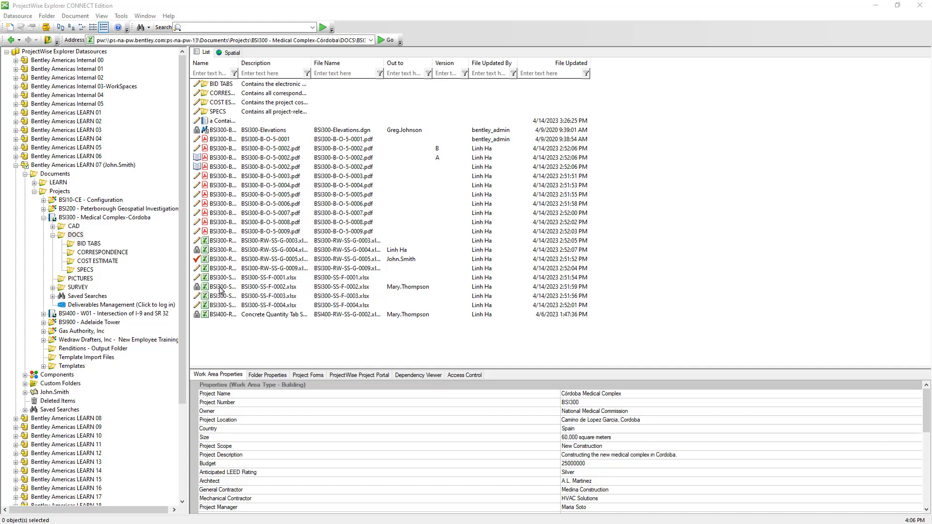
# Show the global views in the Manage Views dialog and close it
pyautogui.click(218, 287)
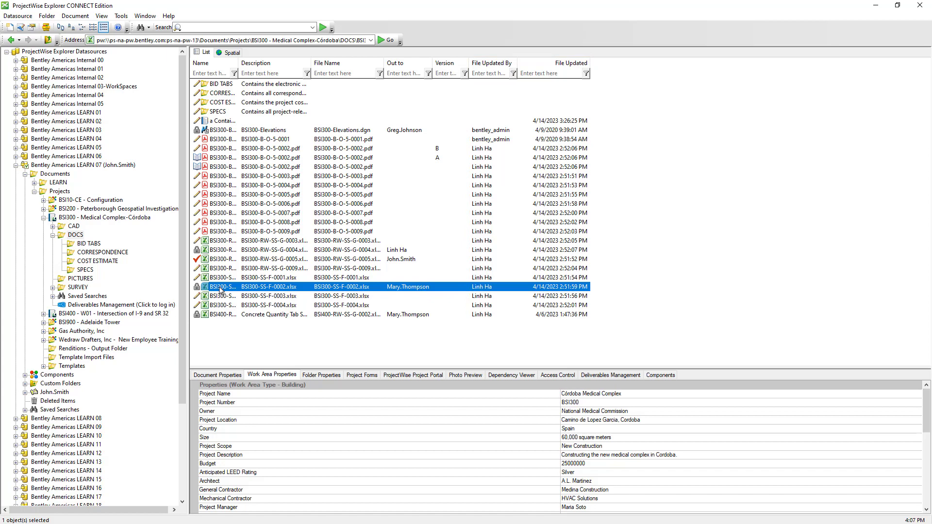
pyautogui.click(99, 17)
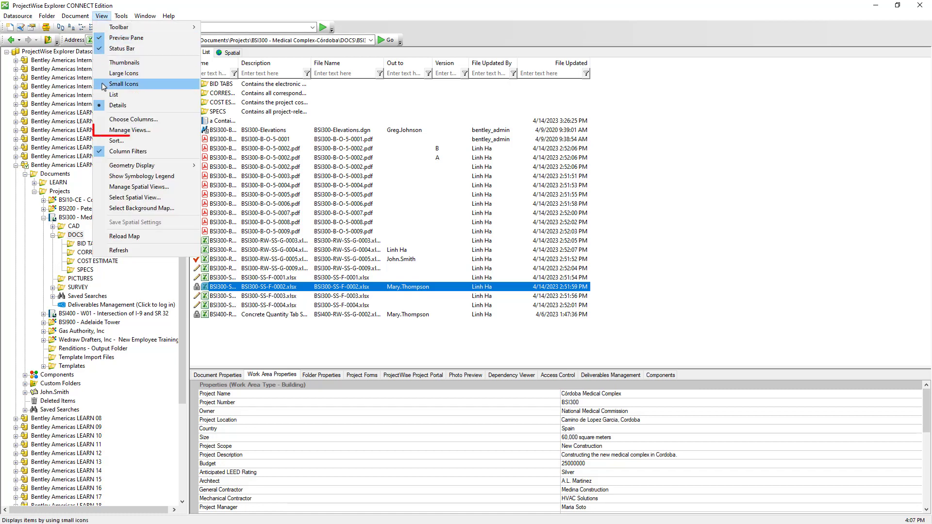
pyautogui.click(116, 134)
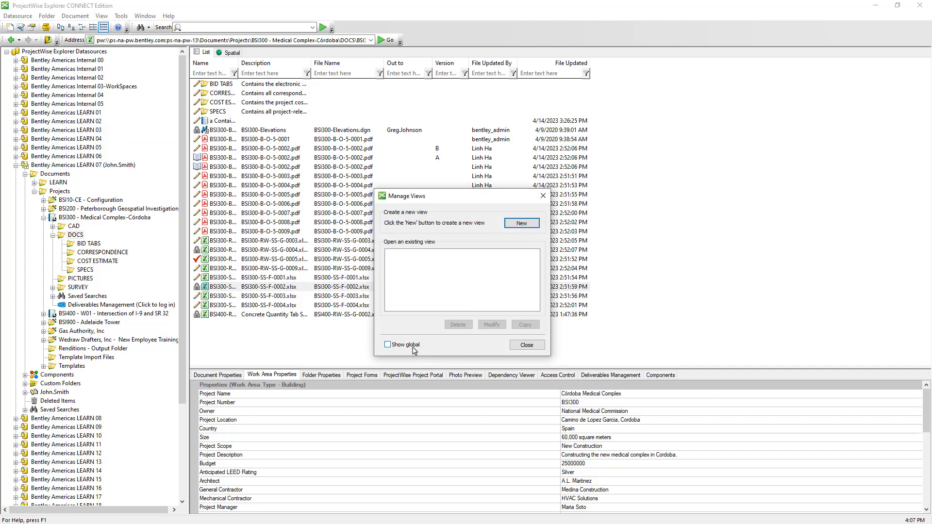
pyautogui.click(413, 348)
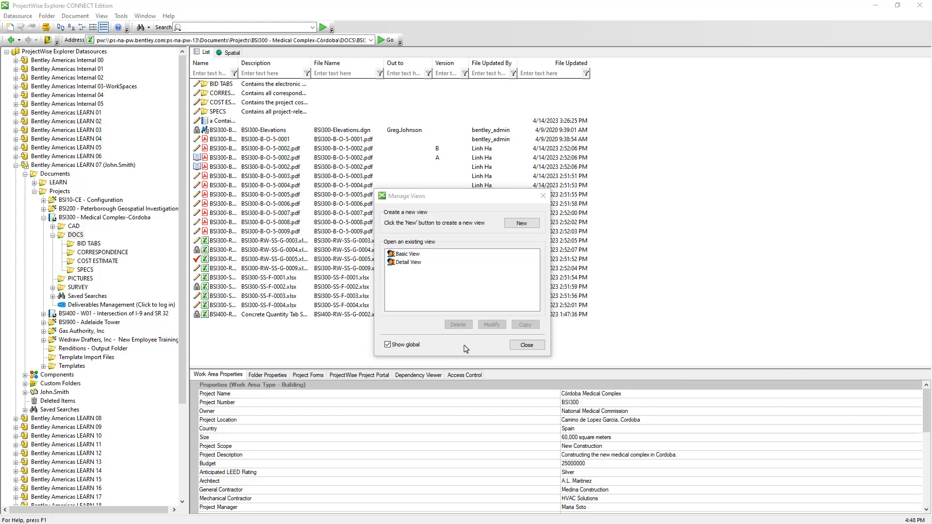
pyautogui.click(518, 347)
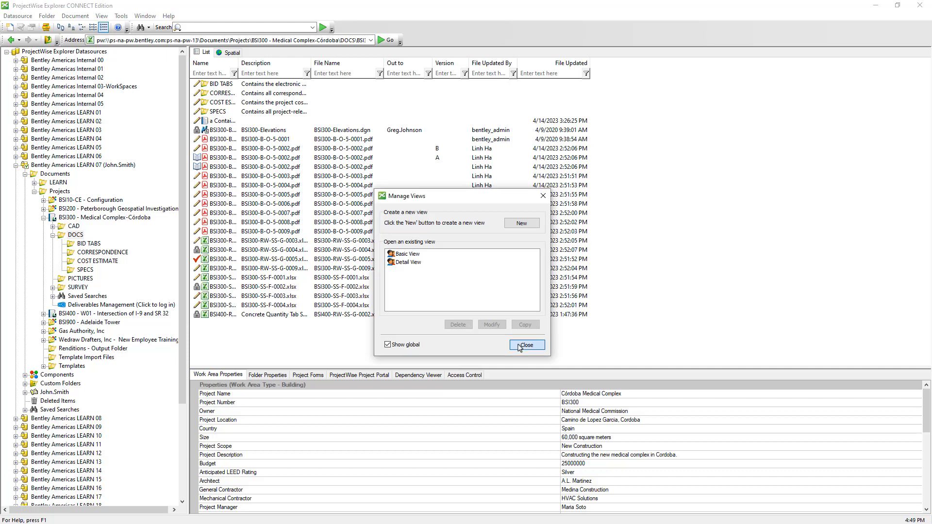
pyautogui.click(519, 346)
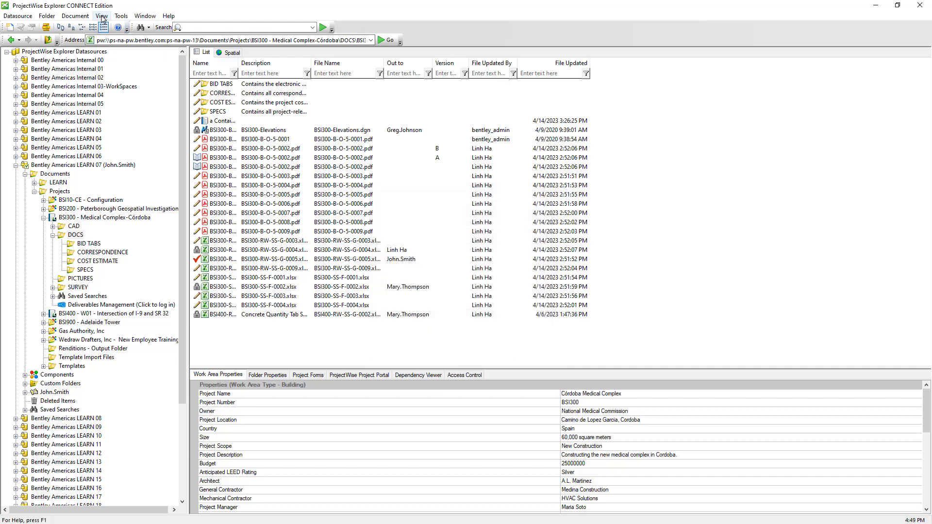
# Display the View toolbar in the Explorer window
pyautogui.click(102, 17)
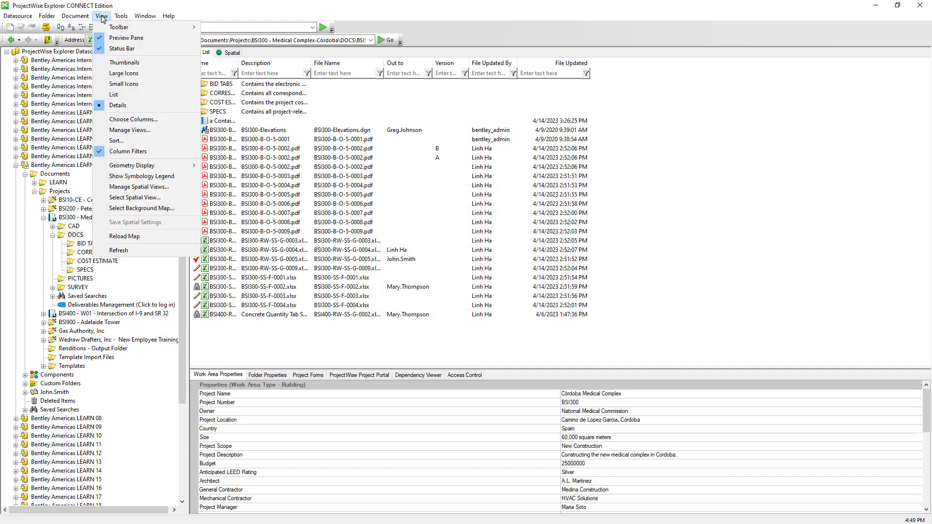
pyautogui.moveTo(145, 27)
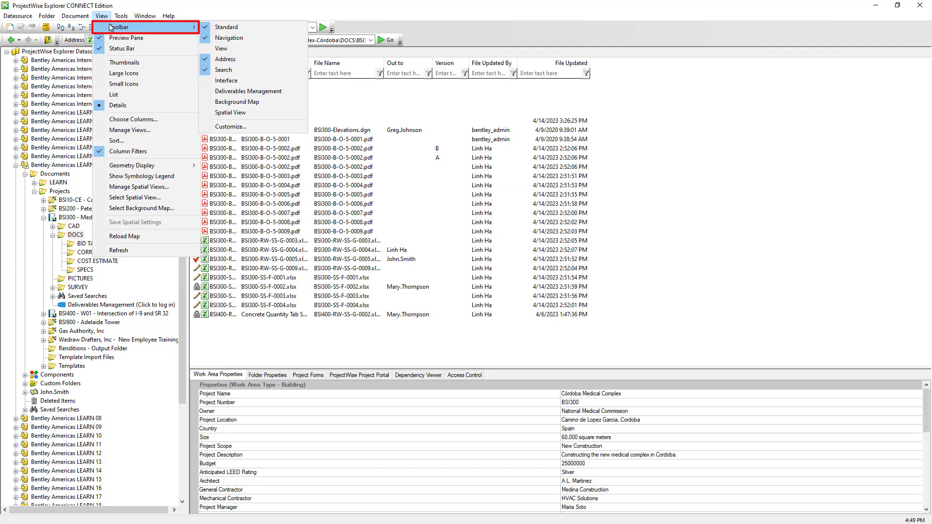
pyautogui.click(224, 49)
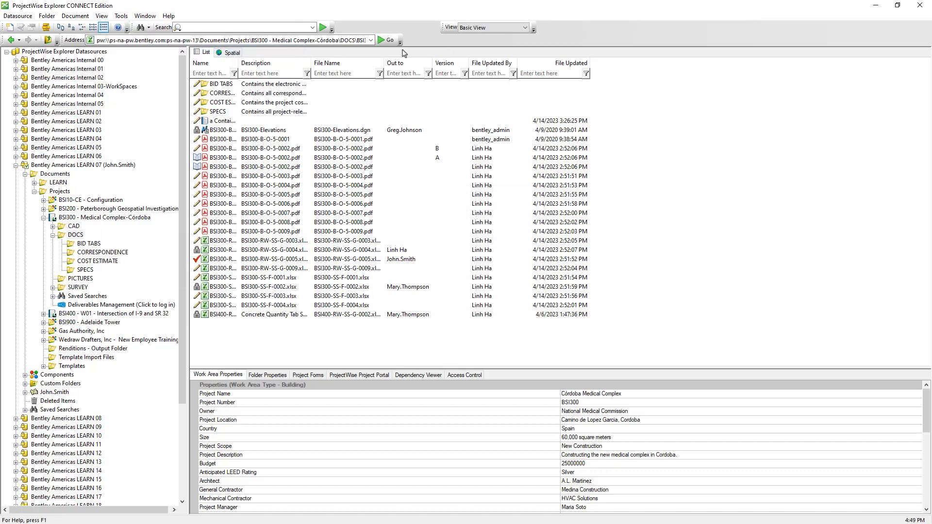
# Apply Basic View to the document list of the DOCS folder, and switch the list to Detail View
pyautogui.click(512, 30)
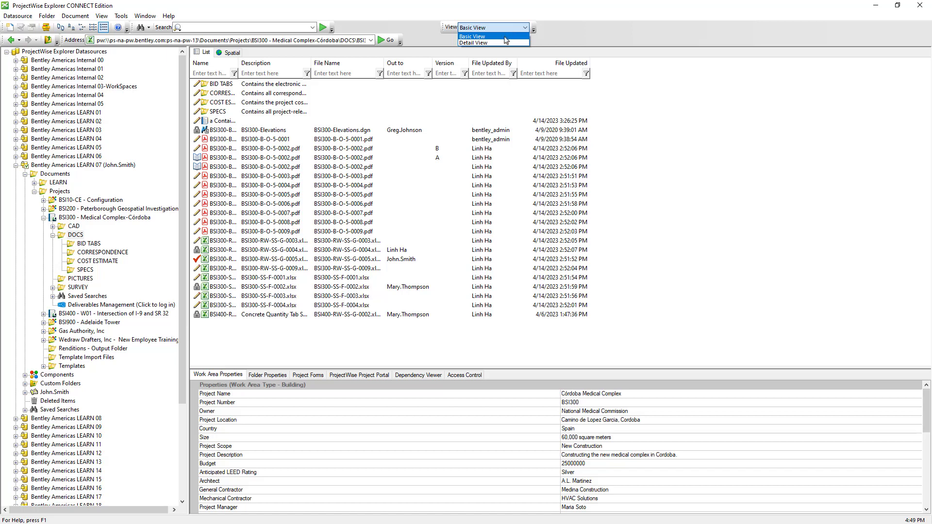
pyautogui.click(504, 37)
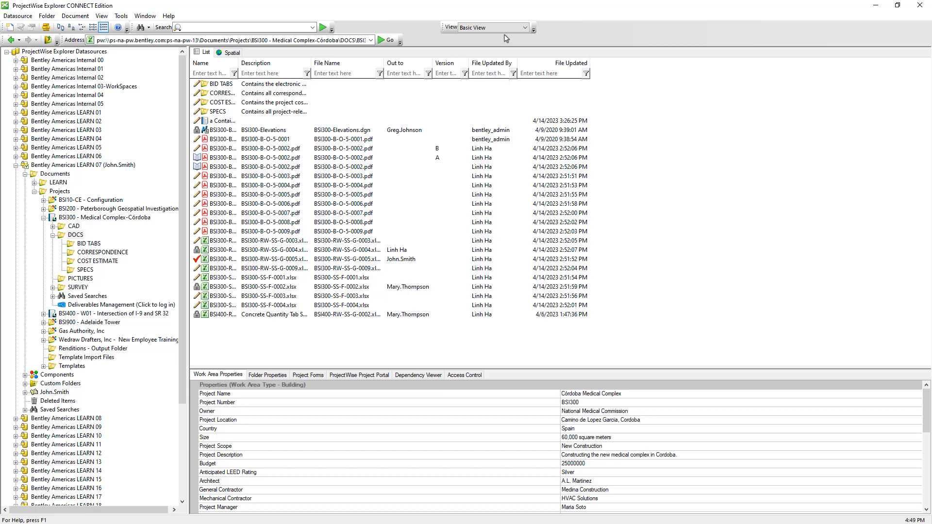
pyautogui.click(505, 28)
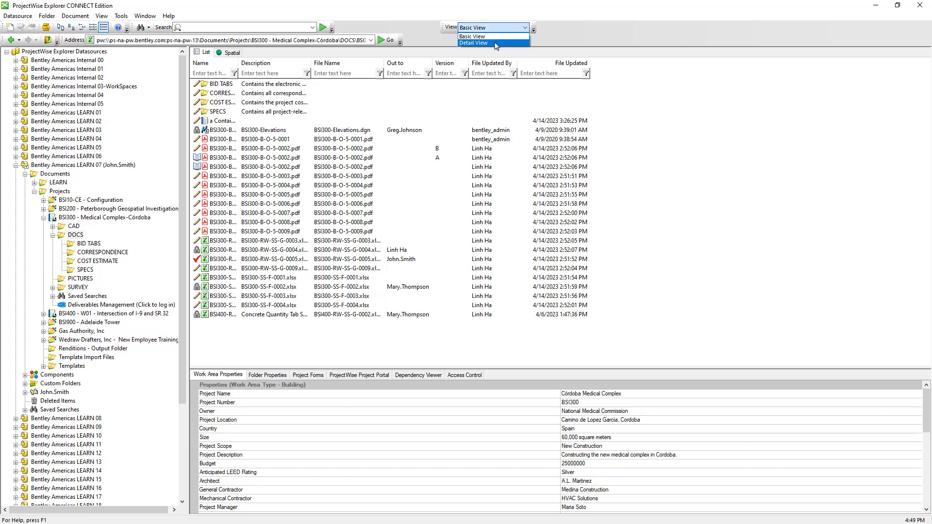
pyautogui.click(495, 43)
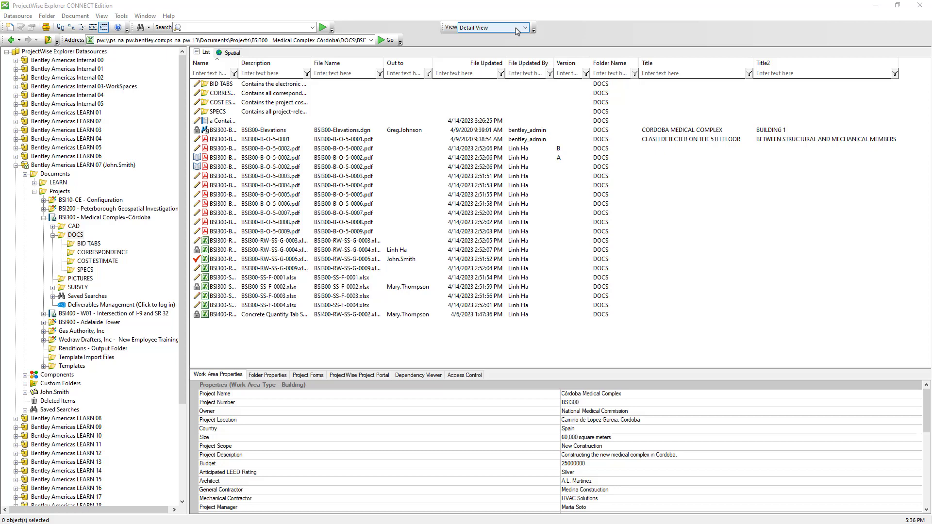
pyautogui.click(517, 30)
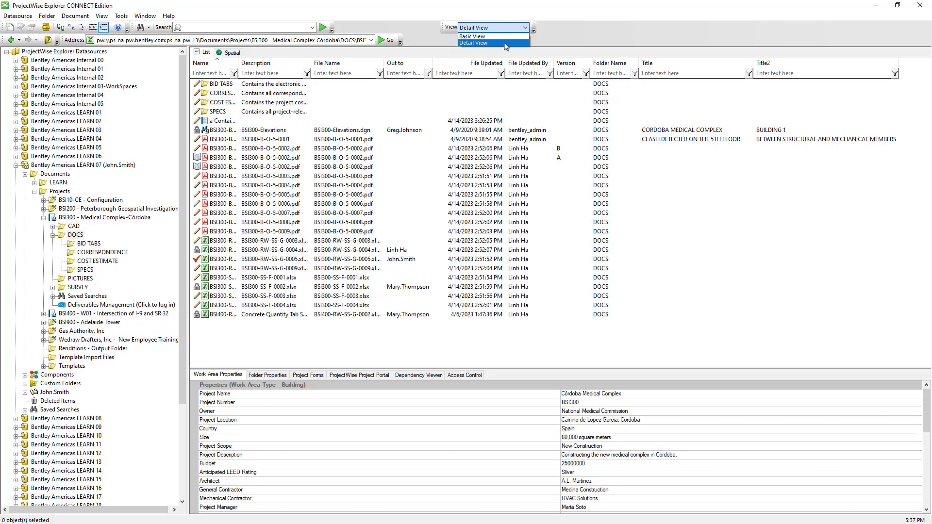
pyautogui.click(538, 44)
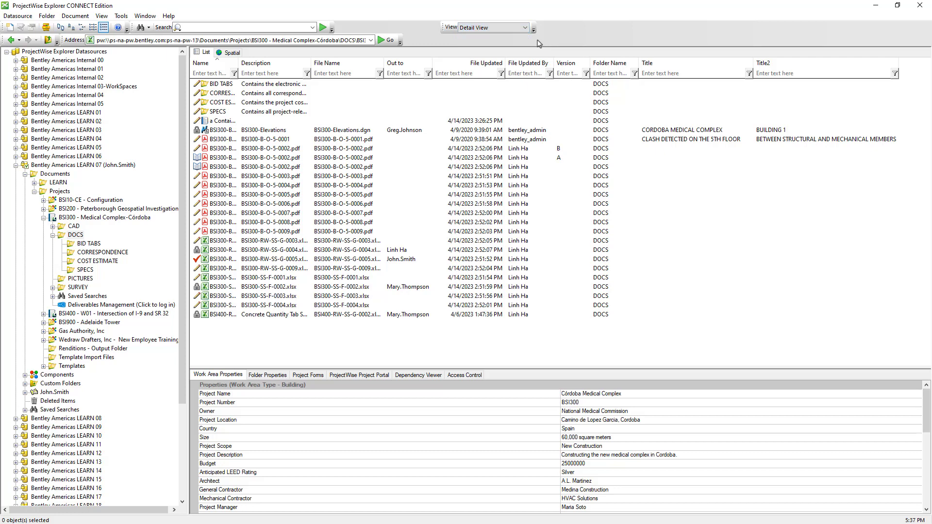
# Set Detail View as the search results default for both the document list view and the preview pane view
pyautogui.click(102, 16)
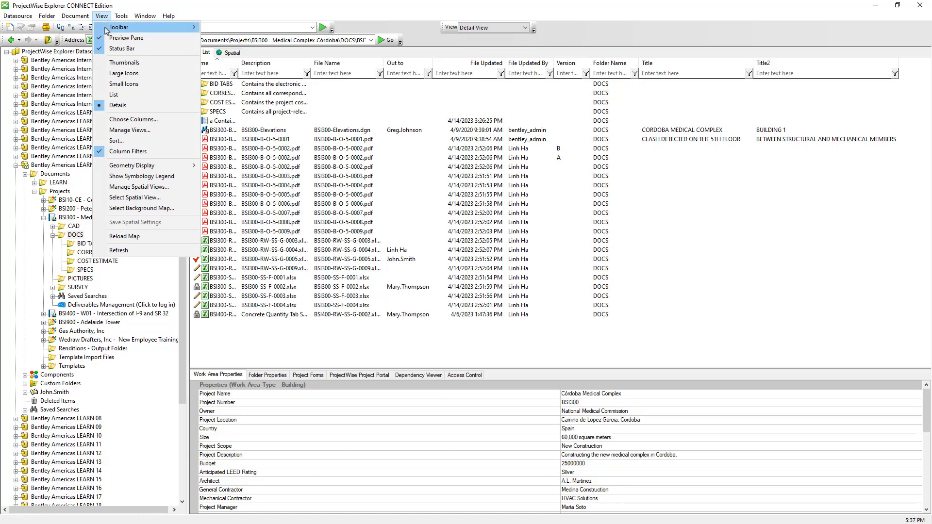
pyautogui.click(137, 120)
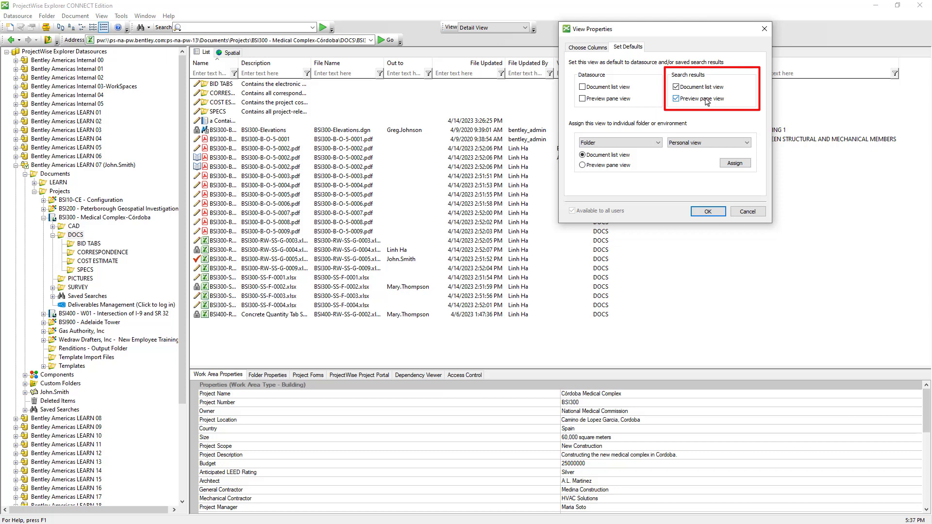
pyautogui.click(708, 213)
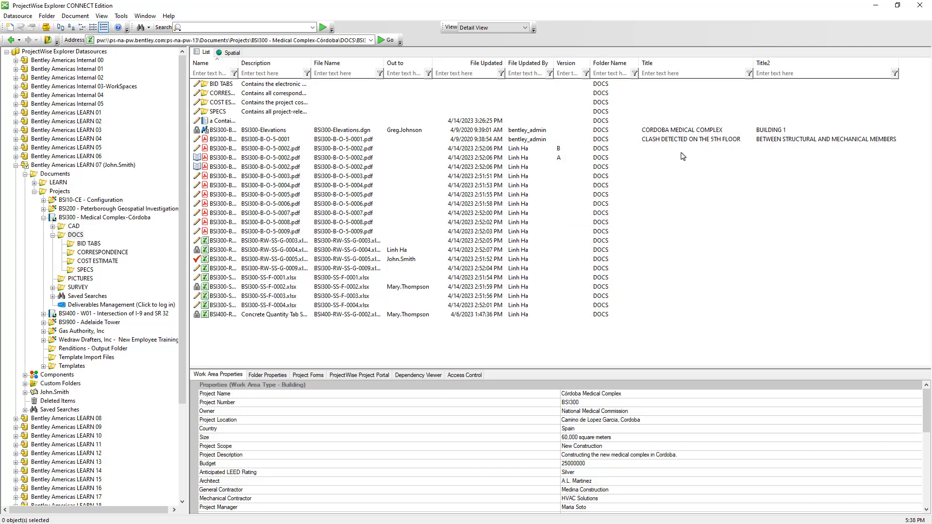
# Switch to Basic View and make it the datasource default for both the document list view and the preview pane view
pyautogui.click(517, 34)
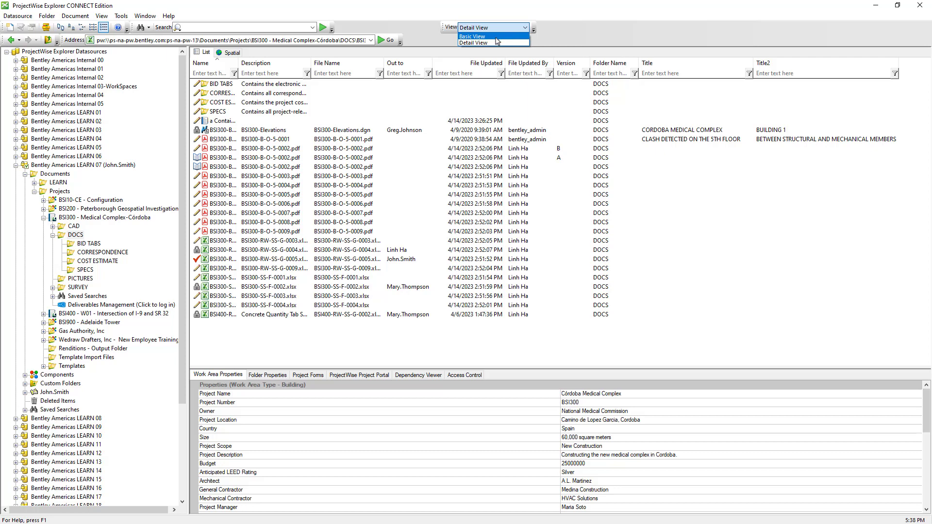
pyautogui.click(495, 37)
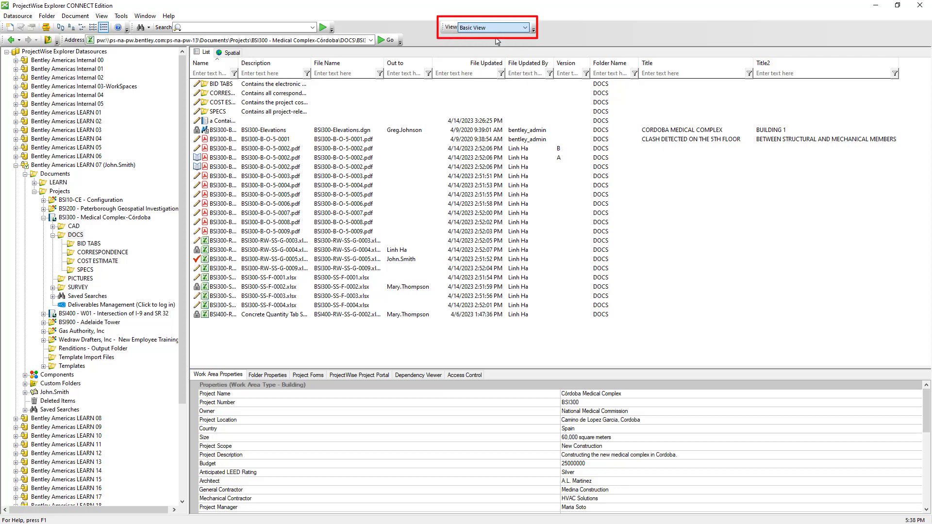
pyautogui.click(101, 17)
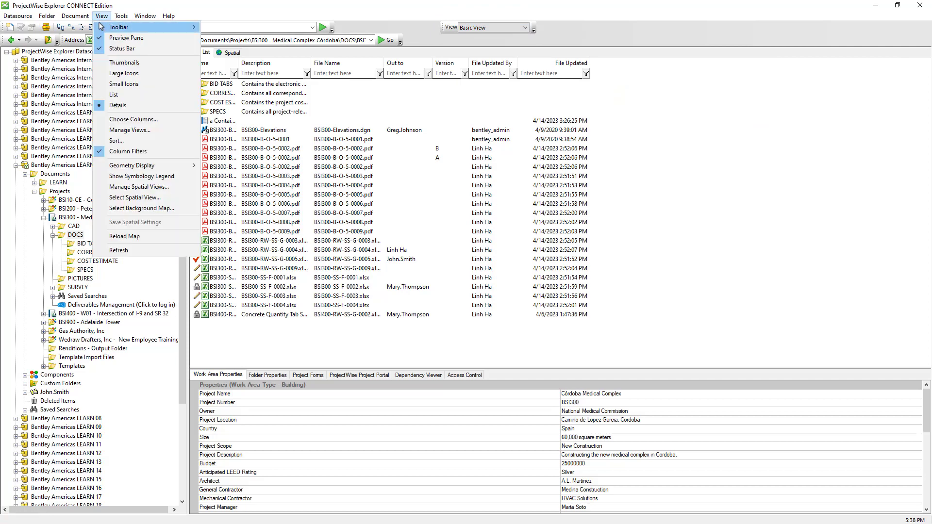
pyautogui.click(116, 123)
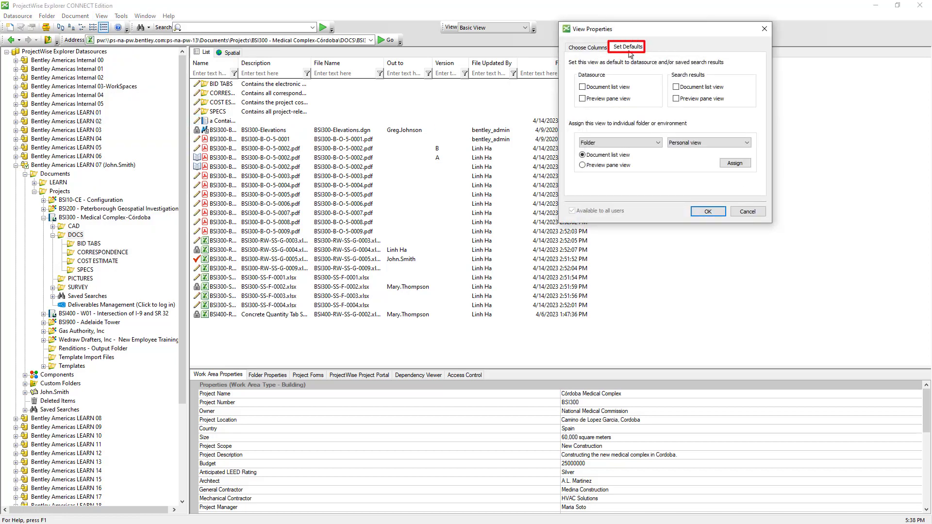
pyautogui.click(602, 90)
pyautogui.click(602, 101)
pyautogui.click(707, 212)
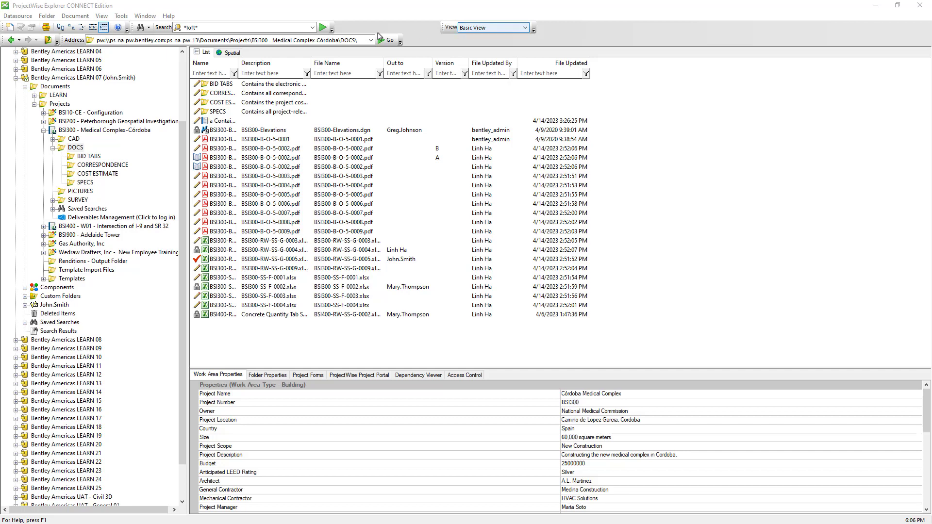
# Search the datasource for *loft* and return to the DOCS folder of the BSI300 - Medical Complex-Córdoba project
pyautogui.click(281, 30)
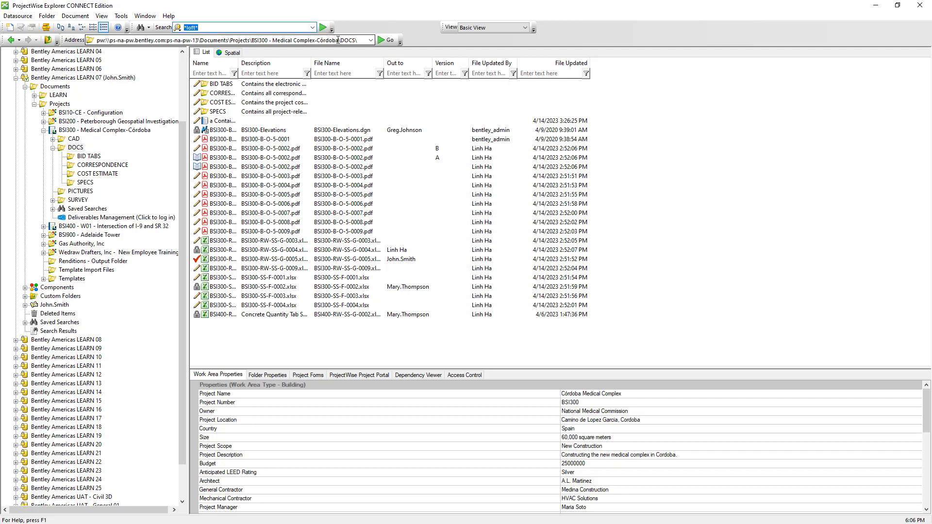
pyautogui.press('Return')
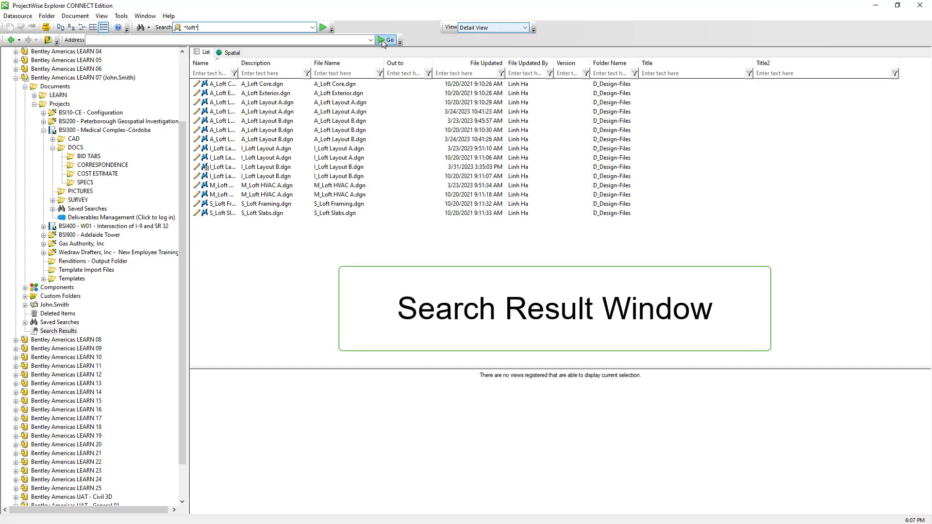
pyautogui.click(79, 149)
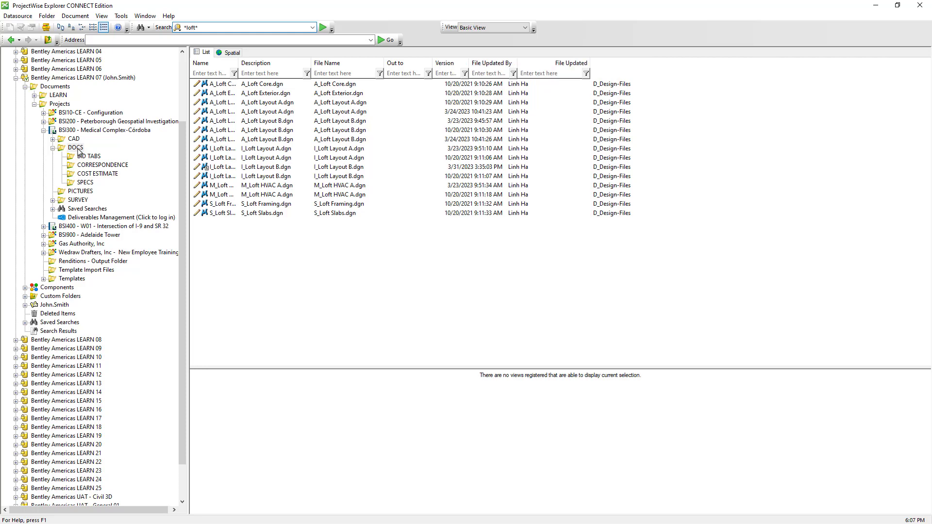
pyautogui.click(78, 150)
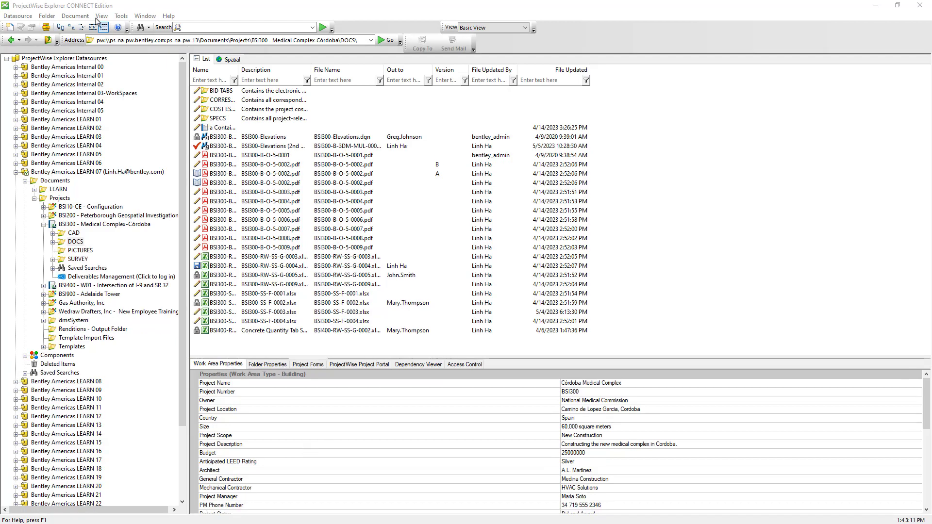
# Show the global views and start a new view named Detail View that is available to all users
pyautogui.click(99, 17)
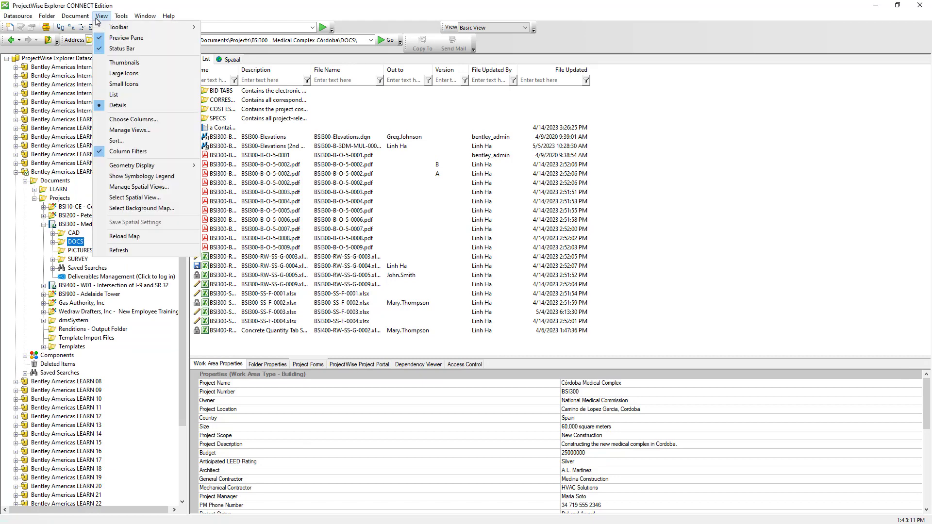
pyautogui.click(115, 130)
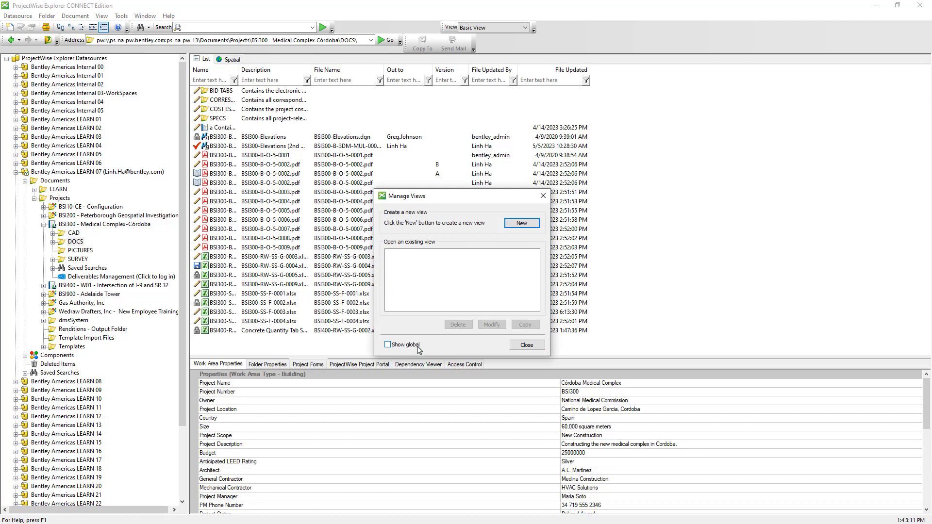
pyautogui.click(418, 346)
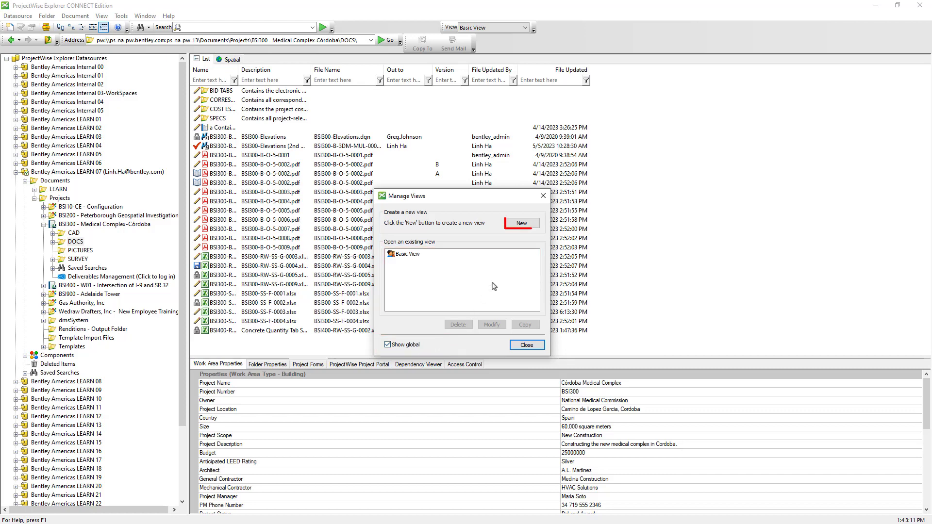
pyautogui.click(522, 224)
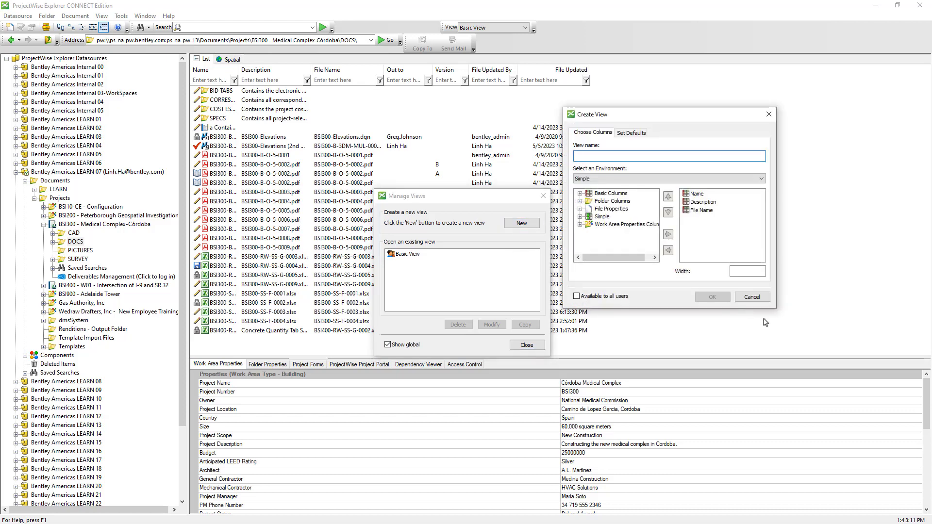
pyautogui.write('Detail View')
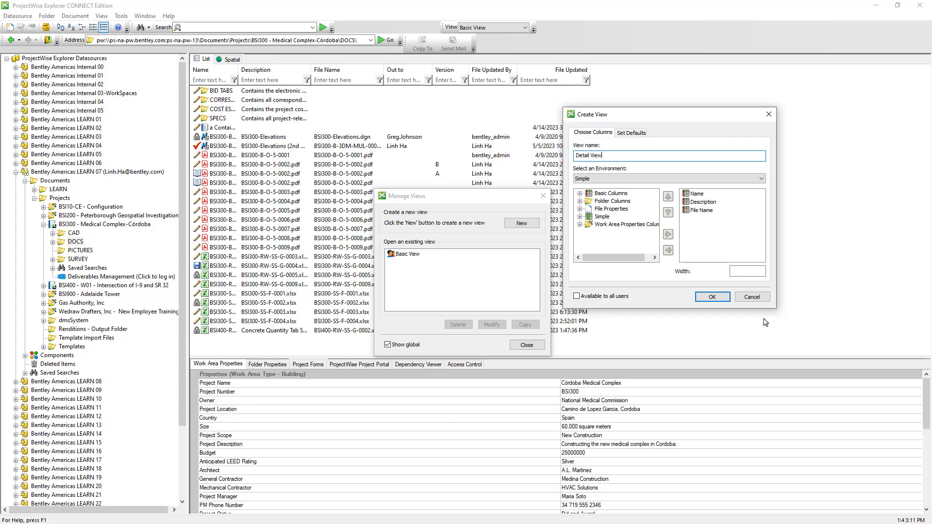
pyautogui.click(611, 298)
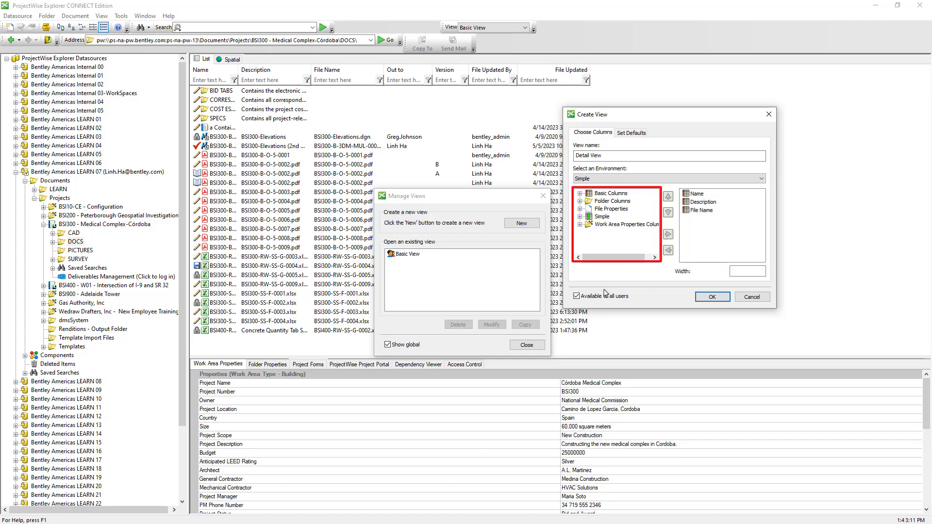
# Add the basic columns File Updated, File Updated By, Out to and Version, plus the Folder Name folder column, to Detail View
pyautogui.doubleClick(625, 195)
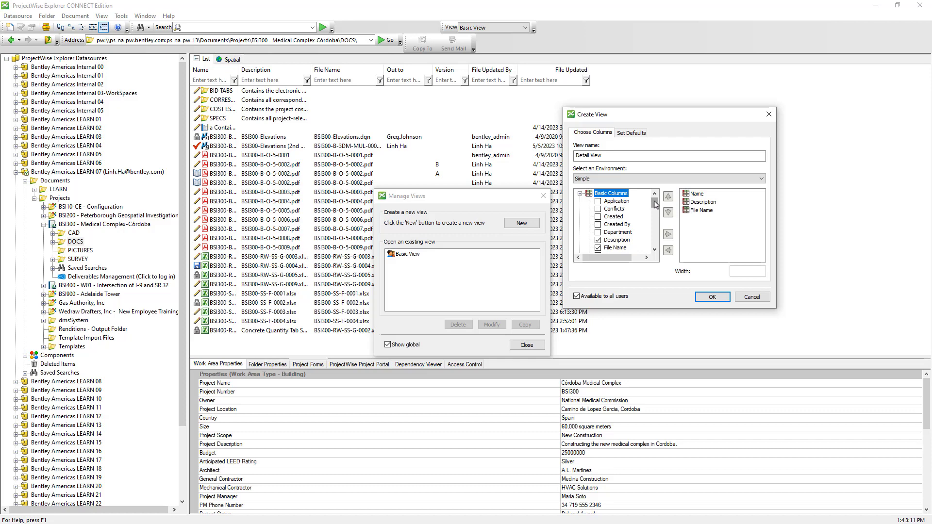
pyautogui.moveTo(655, 203); pyautogui.dragTo(655, 214)
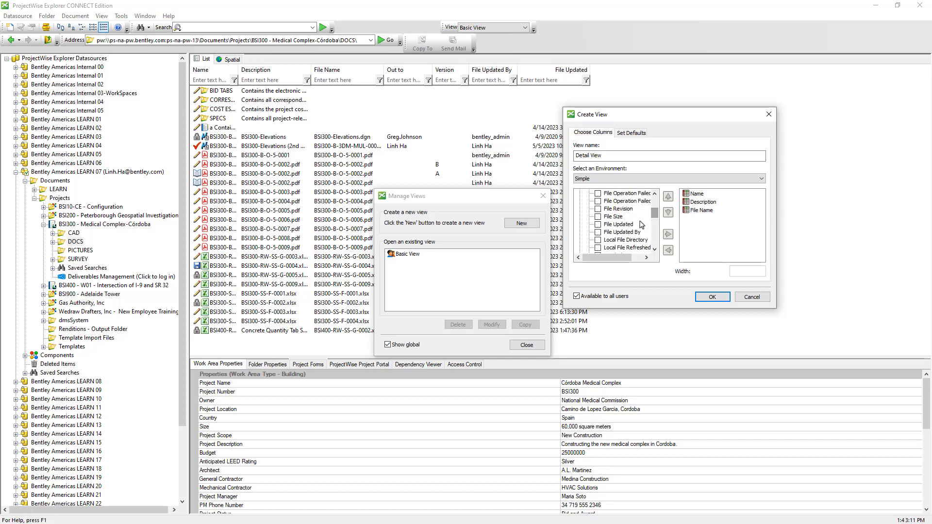
pyautogui.click(626, 225)
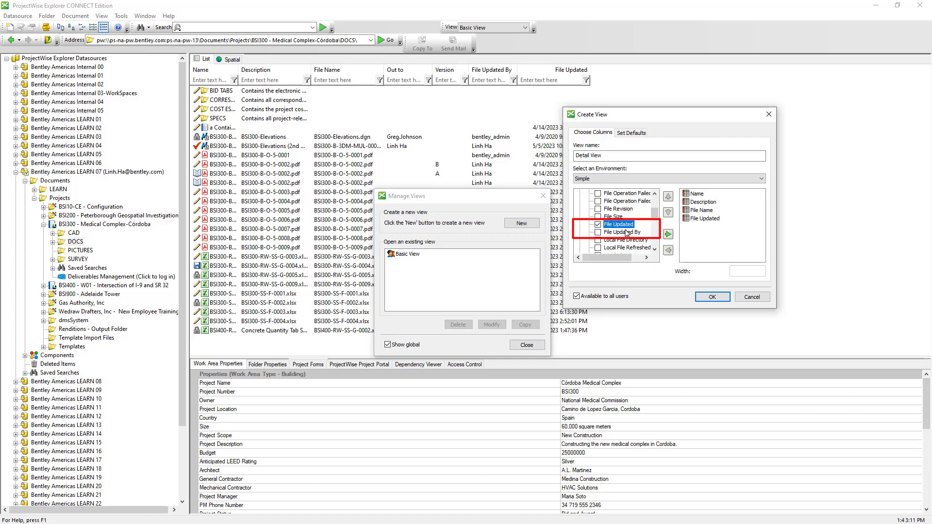
pyautogui.click(627, 233)
pyautogui.scroll(-4, 623, 234)
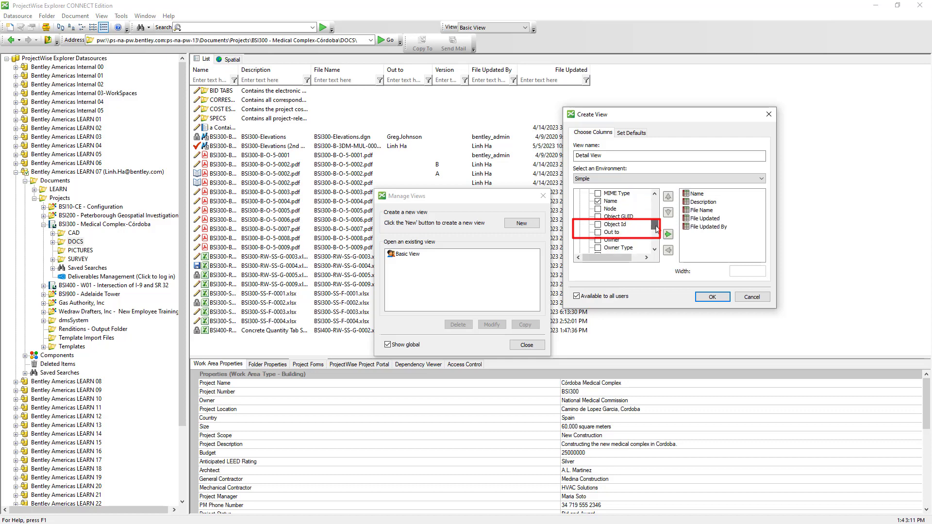
pyautogui.click(619, 234)
pyautogui.moveTo(655, 228); pyautogui.dragTo(658, 241)
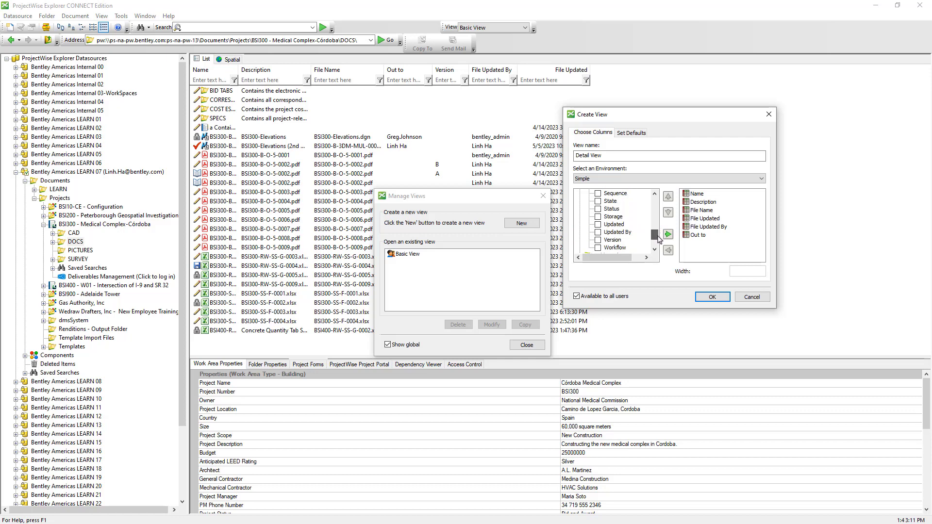
pyautogui.click(612, 239)
pyautogui.moveTo(655, 237); pyautogui.dragTo(654, 242)
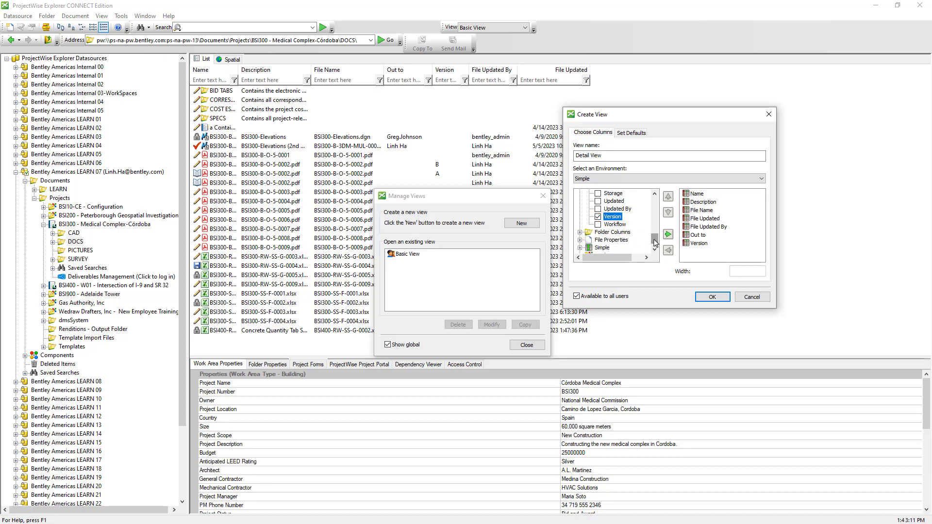
pyautogui.doubleClick(617, 231)
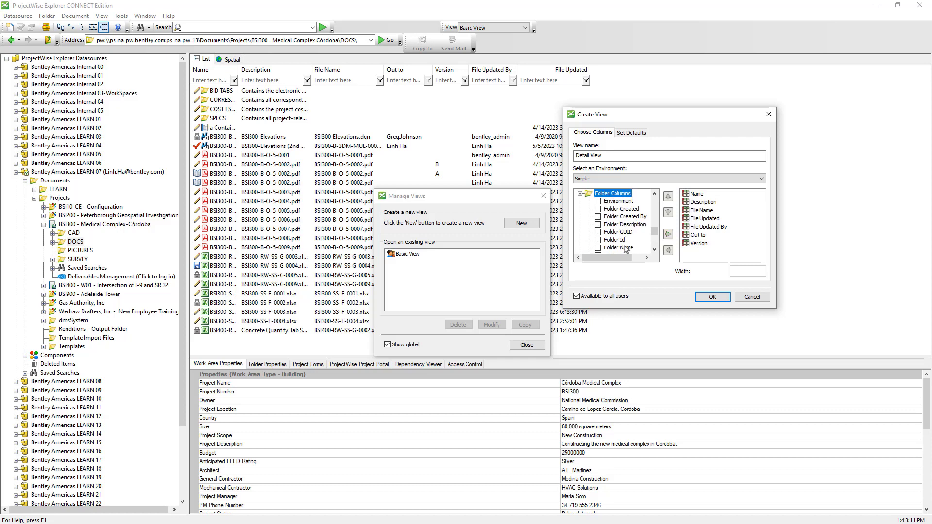
pyautogui.click(625, 248)
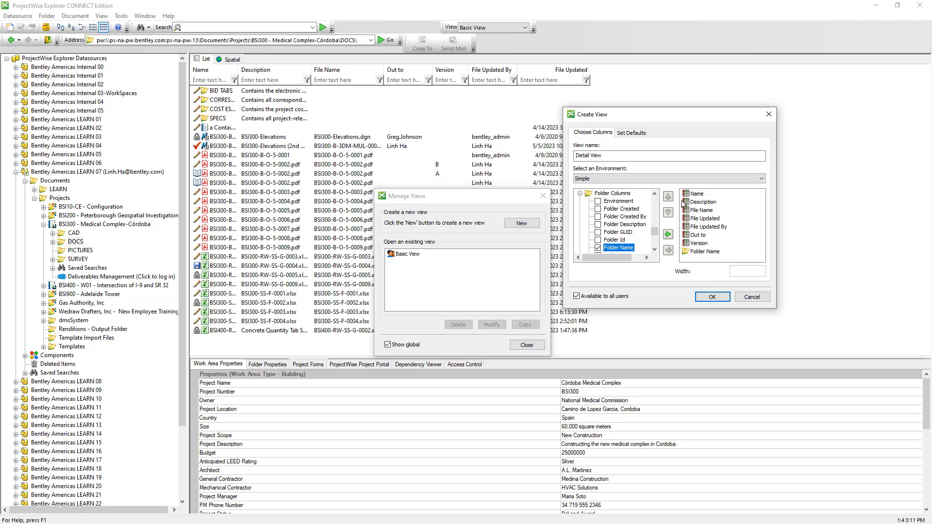
# Add the Title and Title2 columns of the Complex environment to Detail View and save the view
pyautogui.click(707, 179)
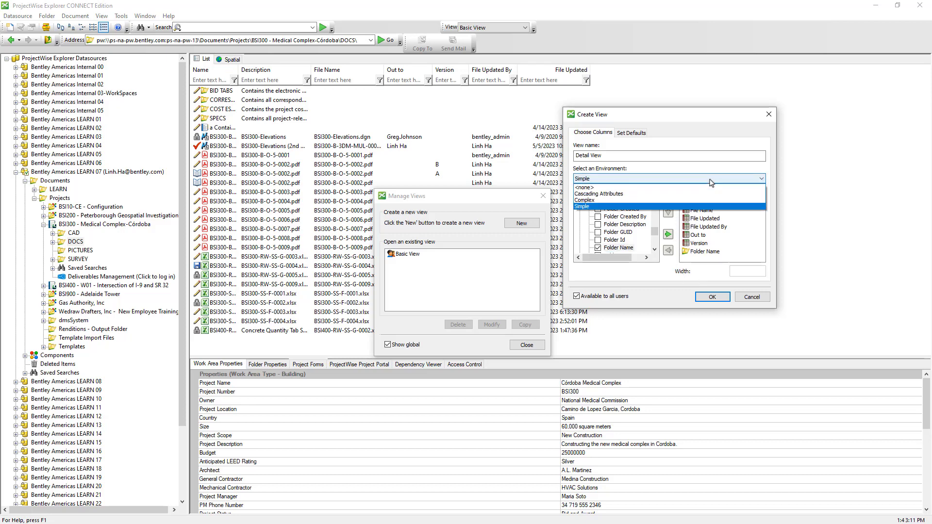
pyautogui.click(679, 200)
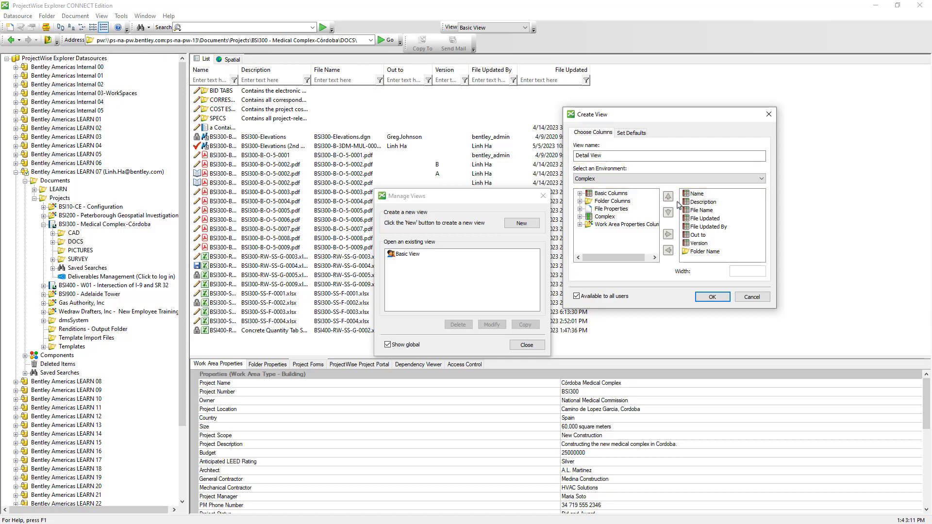
pyautogui.doubleClick(604, 217)
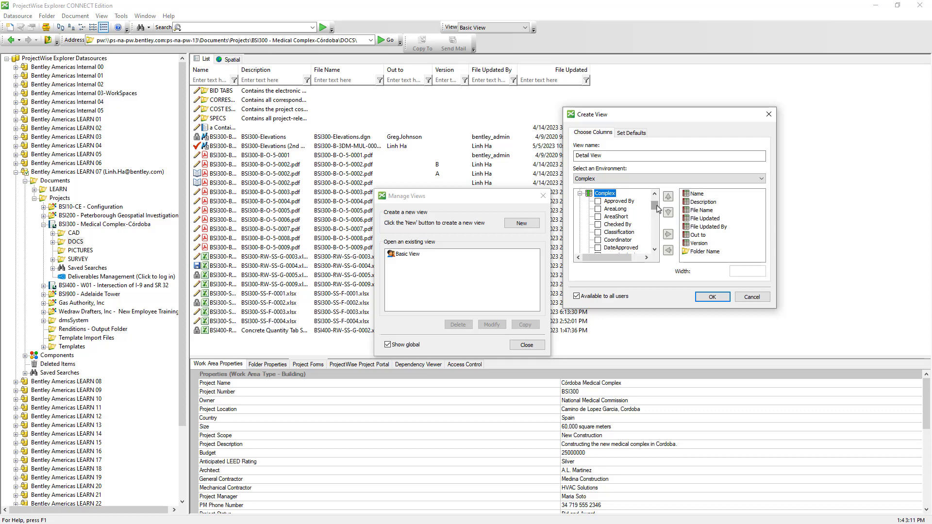
pyautogui.moveTo(657, 208); pyautogui.dragTo(655, 243)
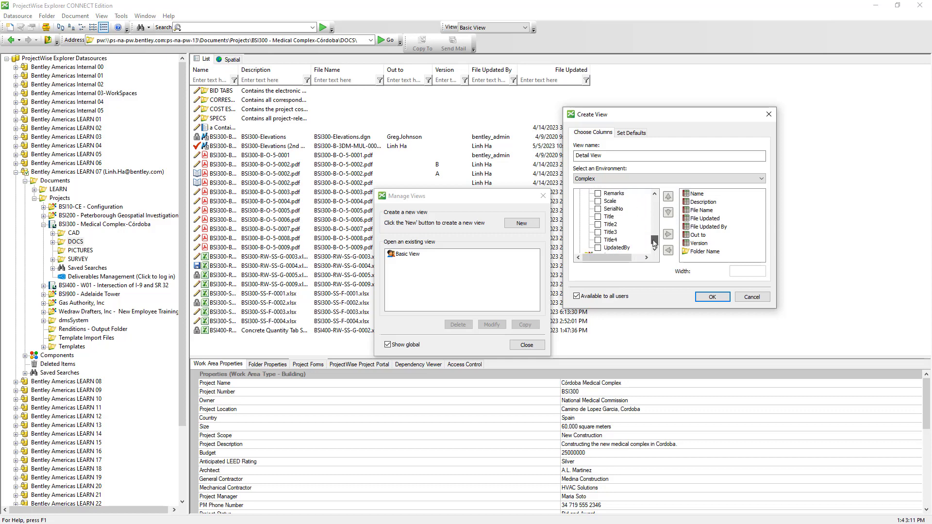
pyautogui.doubleClick(610, 218)
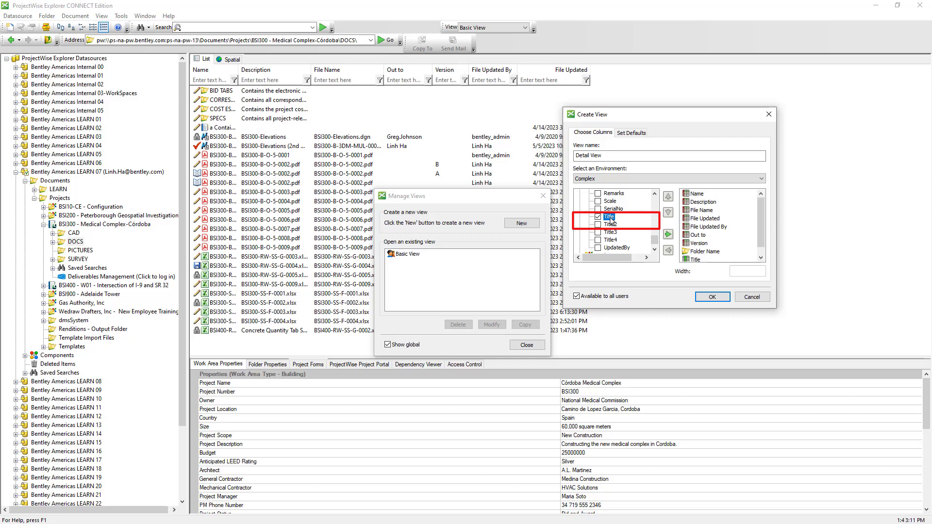
pyautogui.doubleClick(611, 225)
pyautogui.click(714, 298)
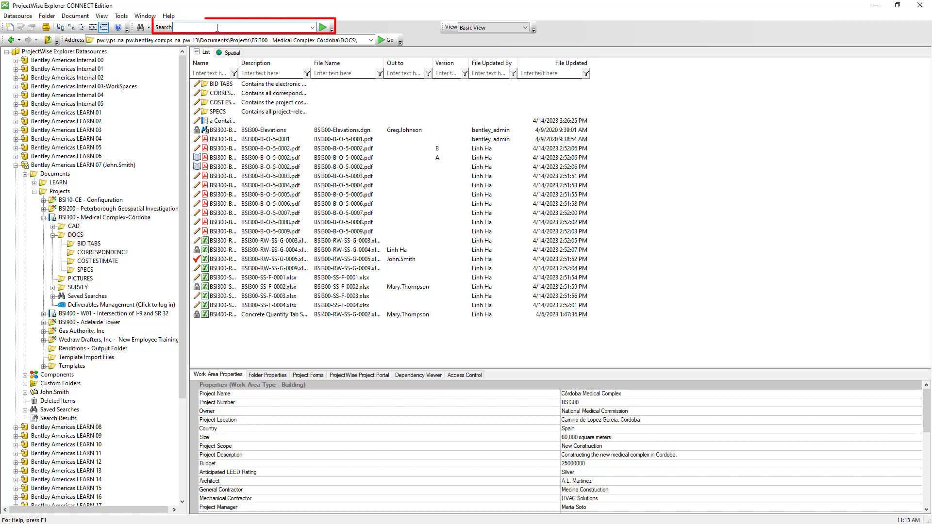
# Search the datasource for *loft* and check the properties of the two A_Loft Layout A.dgn documents with the earliest and second listing
pyautogui.write('*loft*')
pyautogui.click(323, 28)
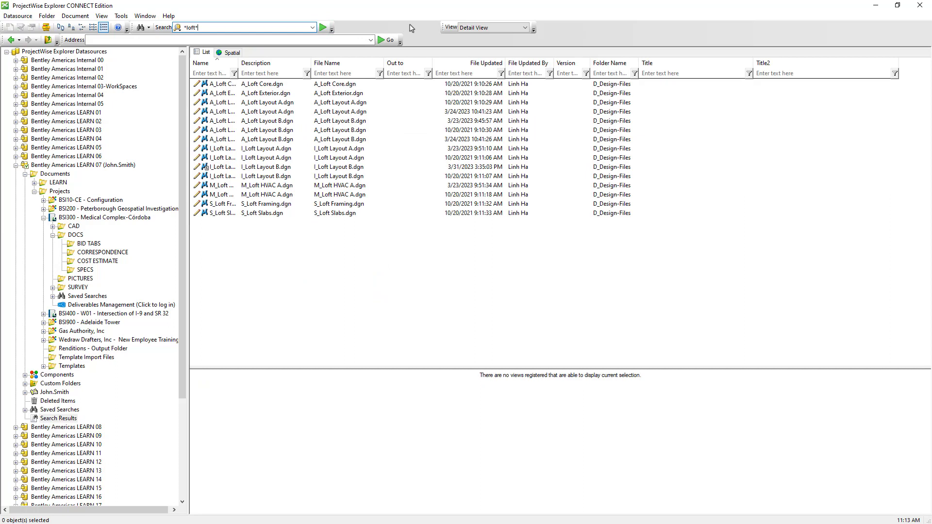
pyautogui.click(288, 104)
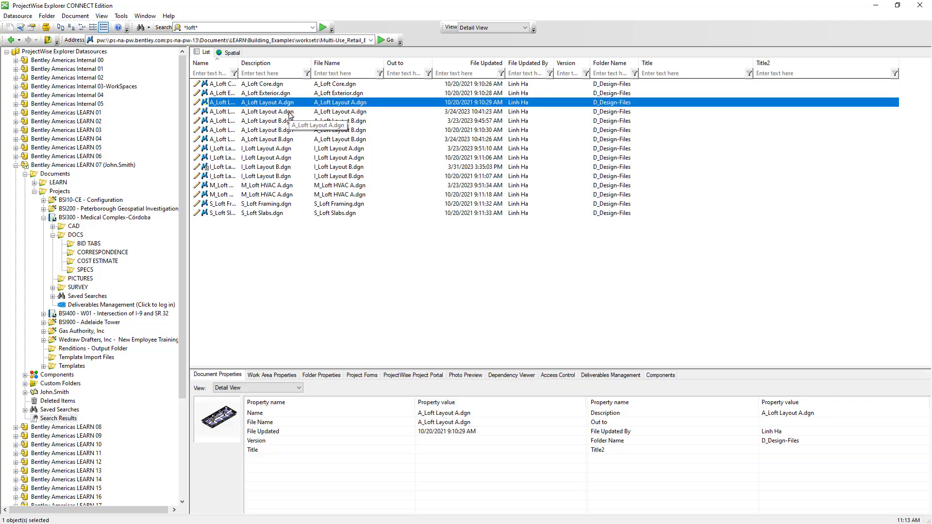
pyautogui.keyDown('ctrl'); pyautogui.click(290, 112); pyautogui.keyUp('ctrl')
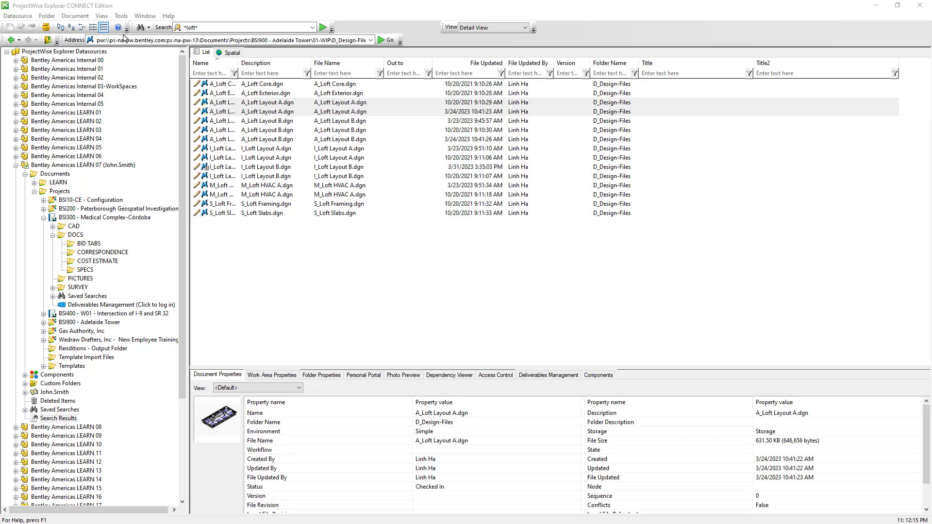
# Copy the global Detail View and name the copy with its owner's first name followed by "View with extra info"
pyautogui.click(102, 16)
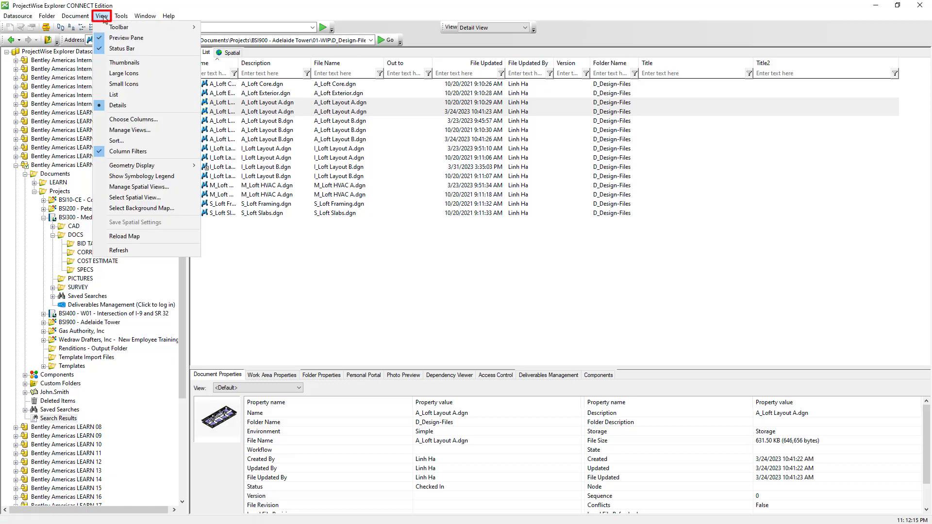
pyautogui.click(125, 131)
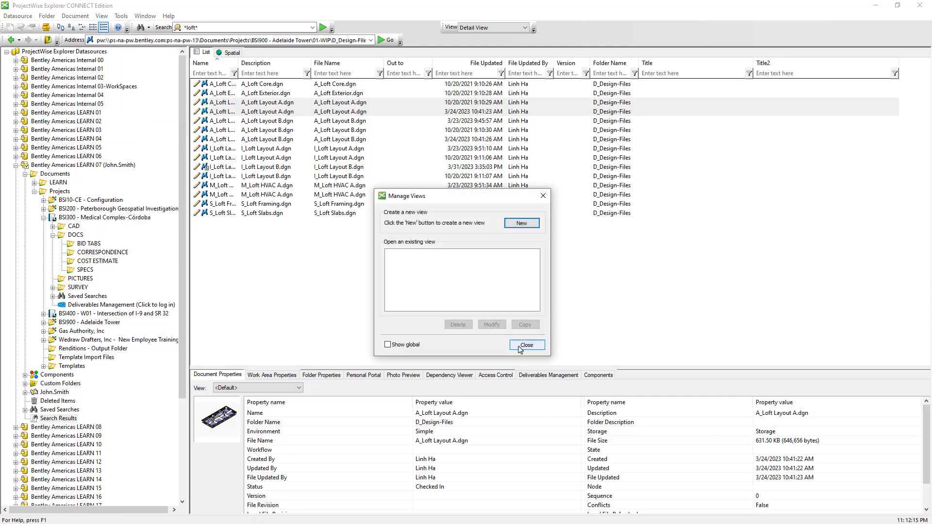
pyautogui.click(402, 346)
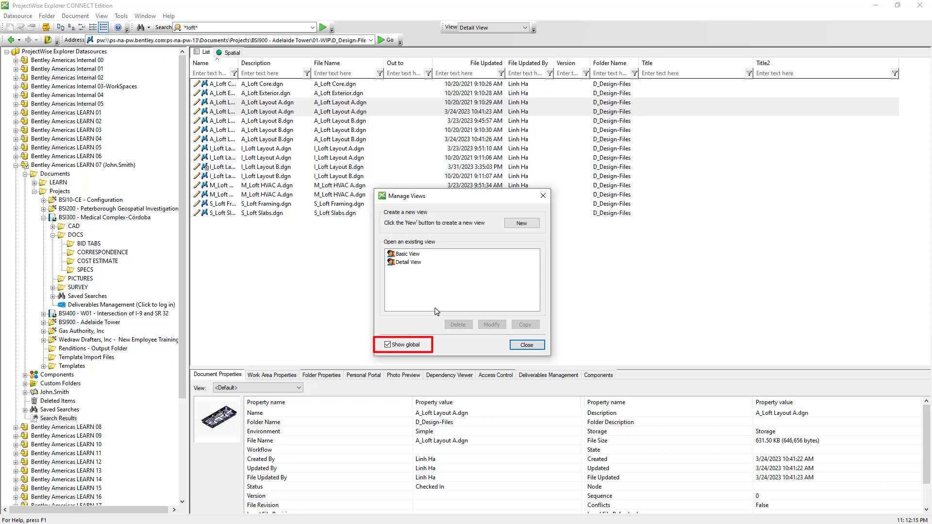
pyautogui.click(414, 263)
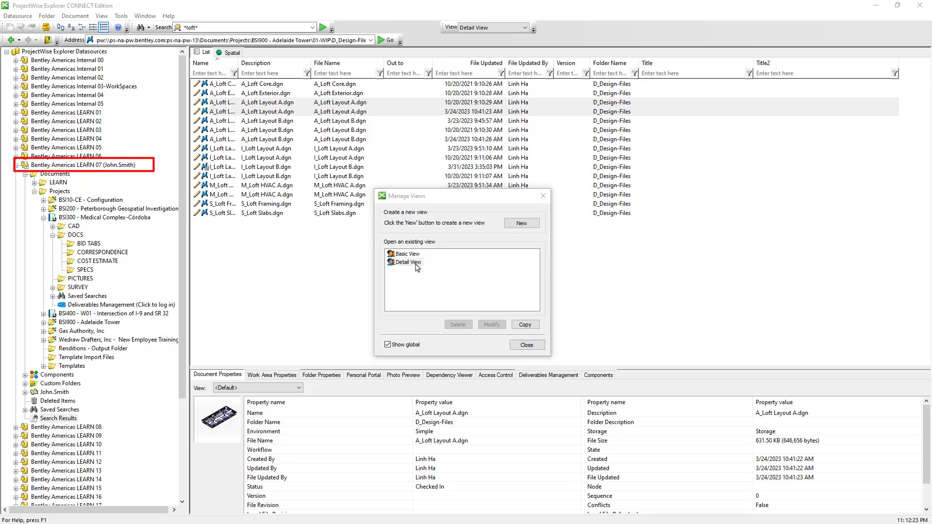
pyautogui.click(415, 262)
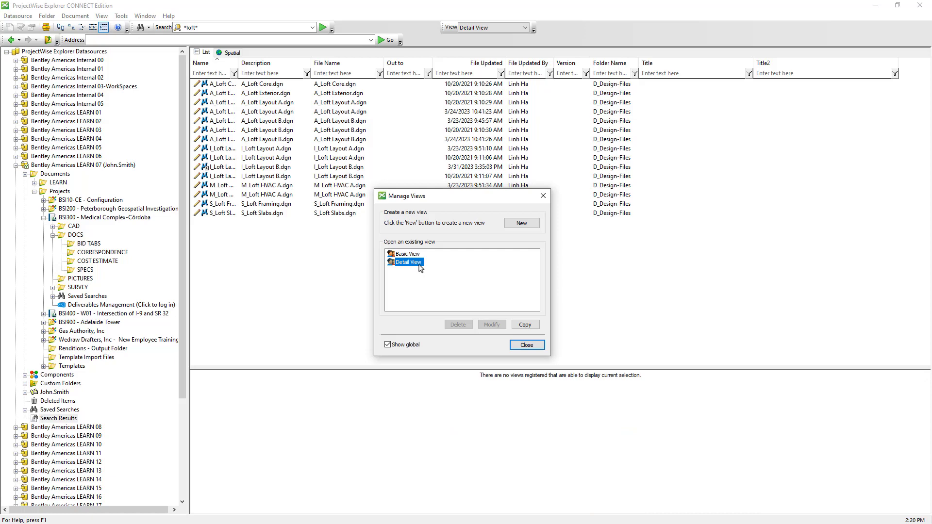
pyautogui.click(522, 326)
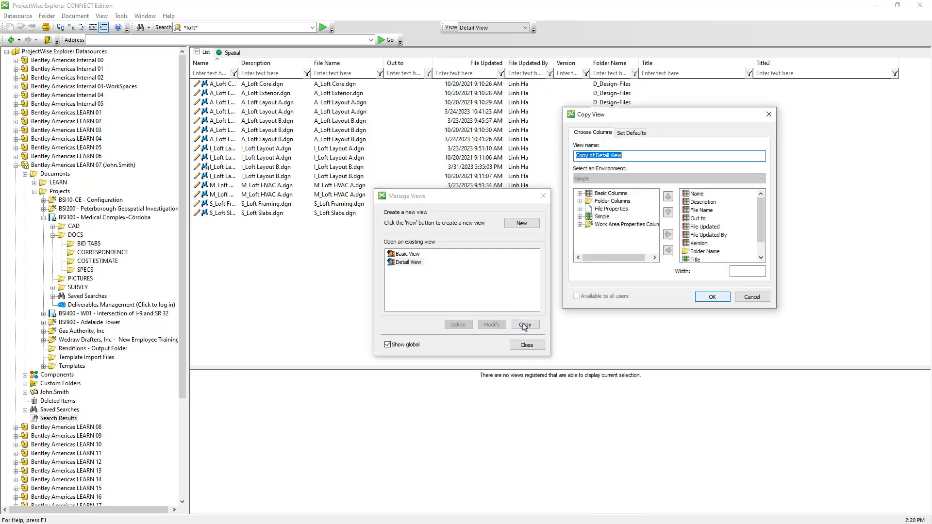
pyautogui.write("John's View with extra info")
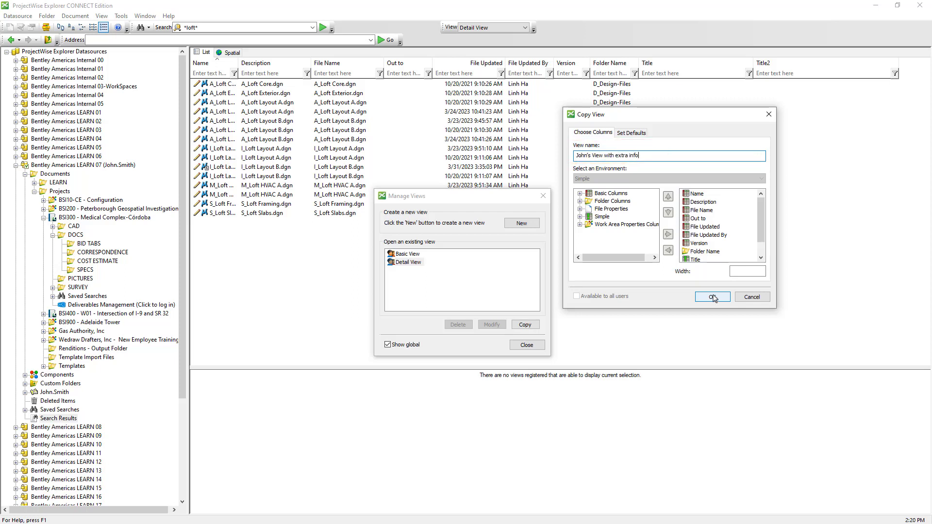
# Add the Project Name work area property column to the copied view
pyautogui.doubleClick(643, 225)
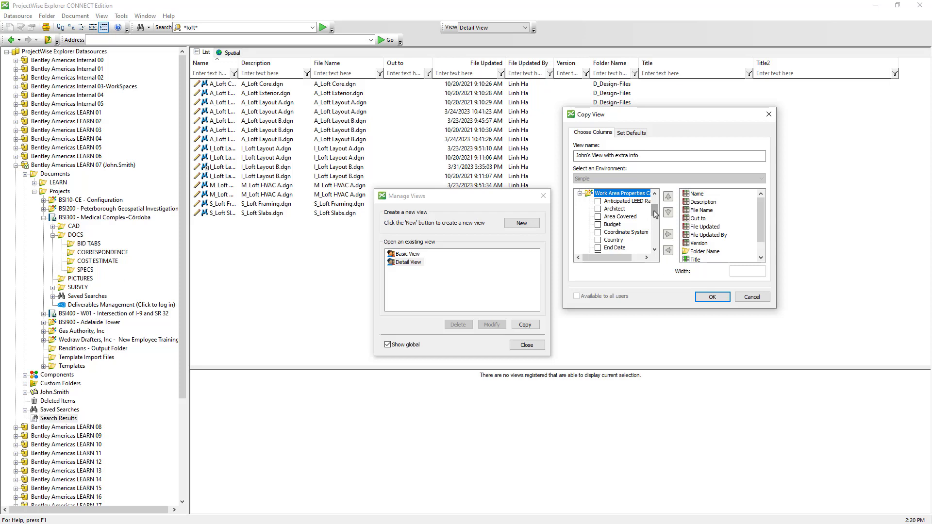
pyautogui.moveTo(655, 214); pyautogui.dragTo(655, 234)
pyautogui.click(625, 240)
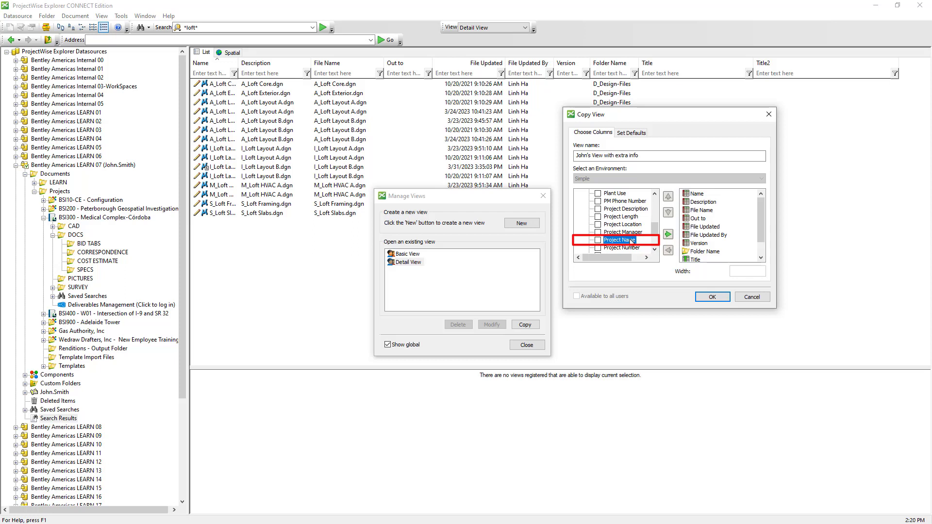
pyautogui.press('space')
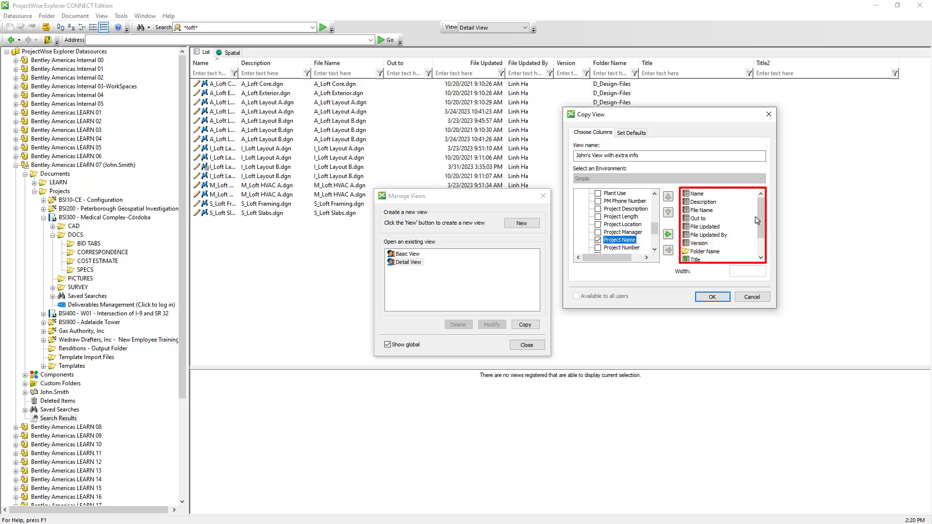
# Move the Project Name column up between Folder Name and Title in the copied view's column order
pyautogui.moveTo(761, 213); pyautogui.dragTo(761, 236)
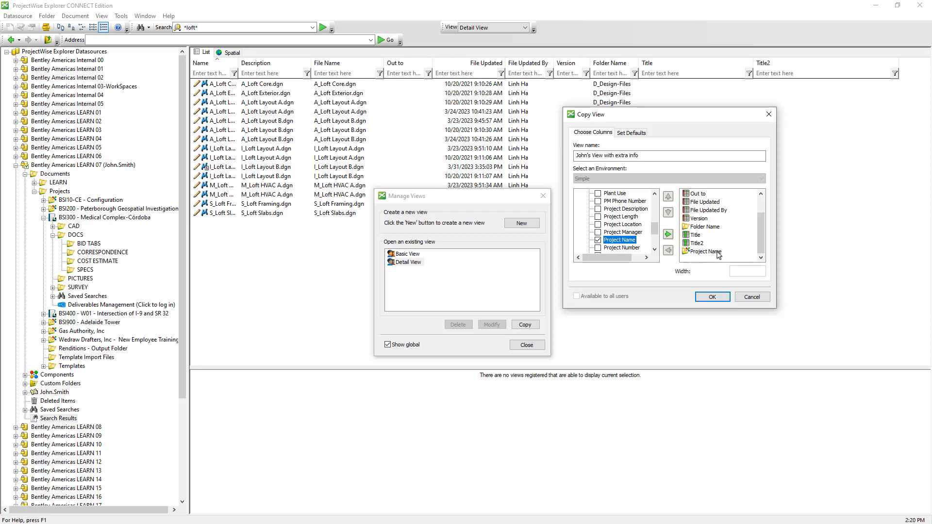
pyautogui.click(736, 253)
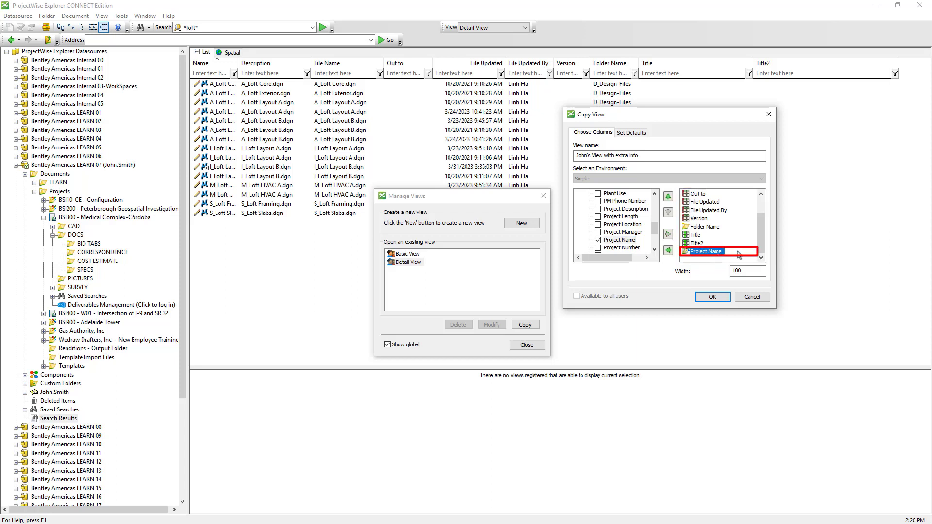
pyautogui.click(668, 198)
pyautogui.click(669, 197)
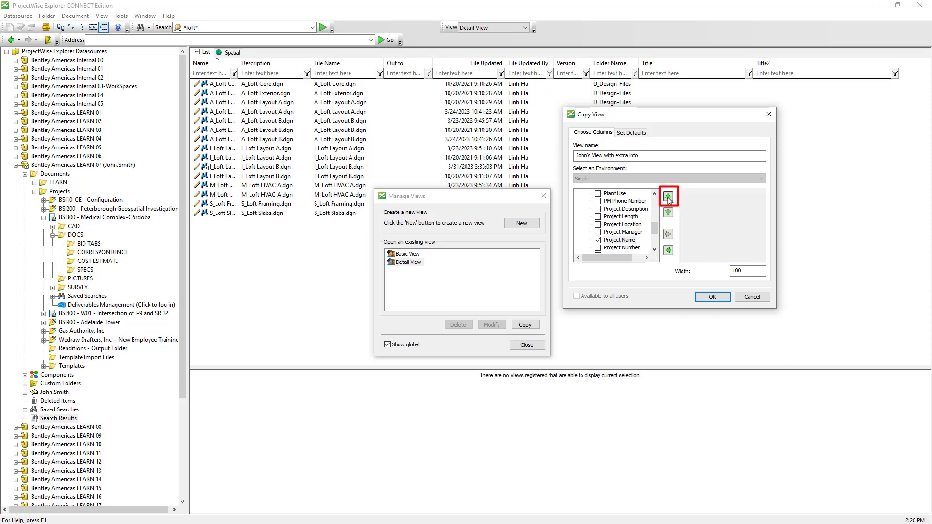
pyautogui.scroll(-1, 763, 219)
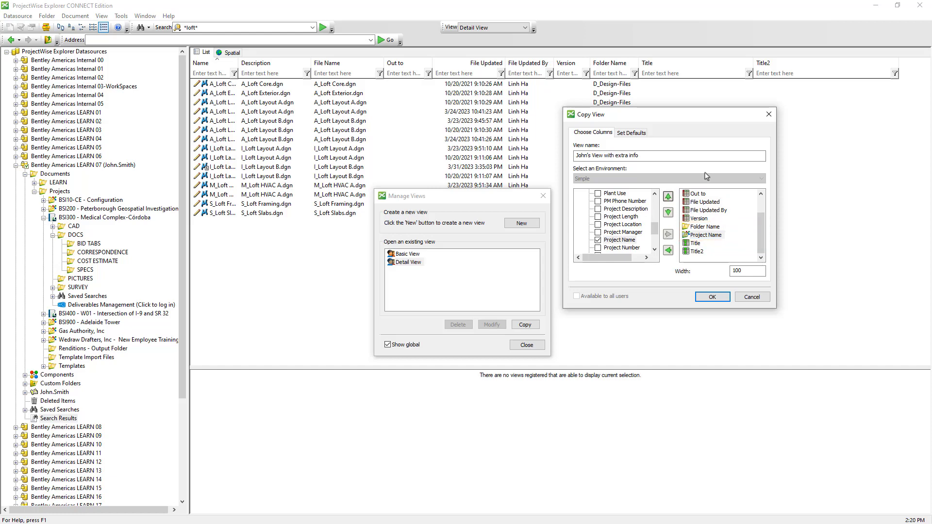
# Make the copied view the search results default for both the document list and preview pane, save it and close view management
pyautogui.click(632, 133)
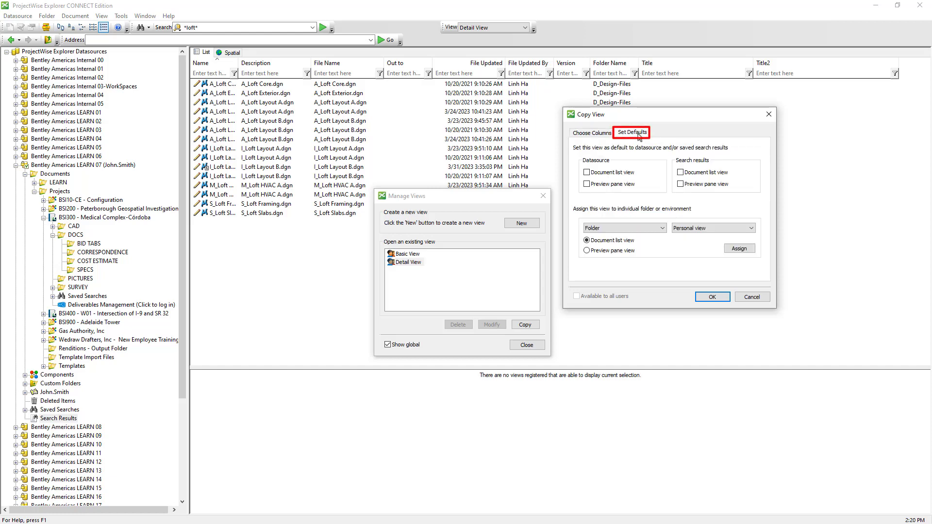
pyautogui.click(712, 175)
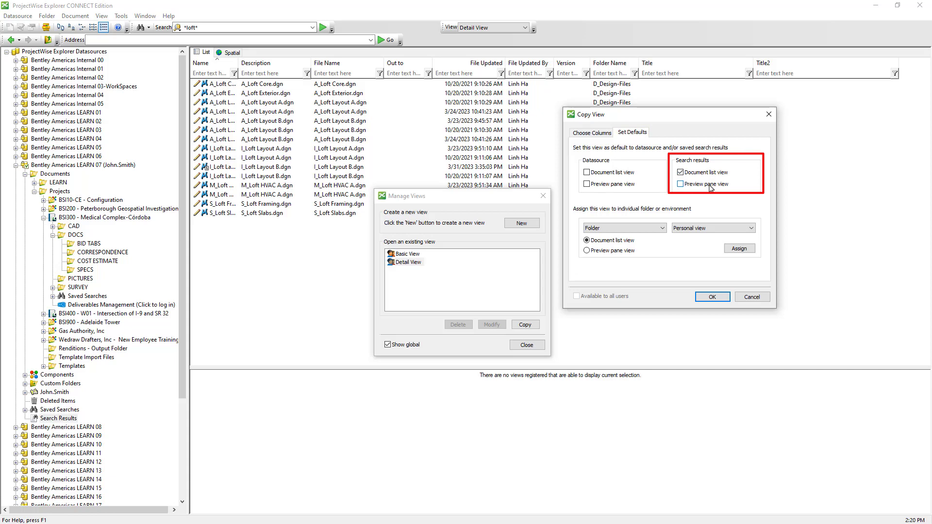
pyautogui.click(711, 188)
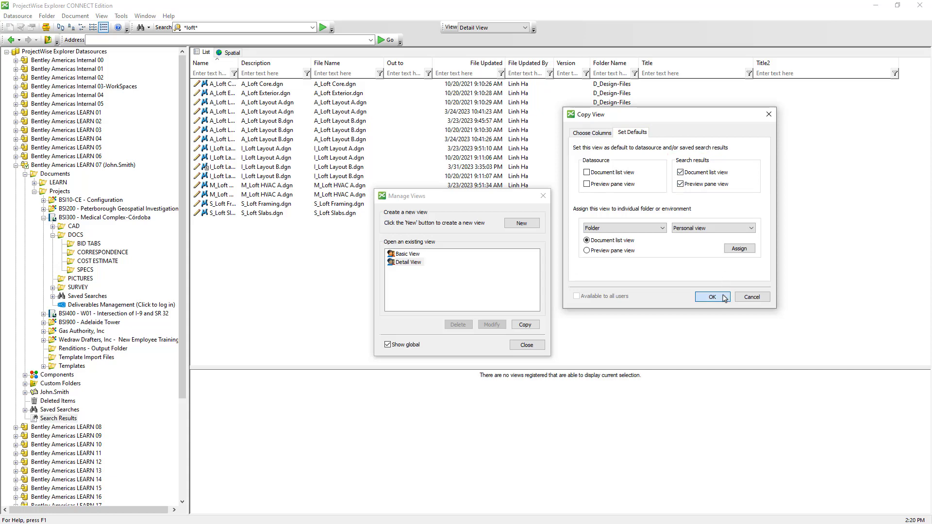
pyautogui.click(712, 297)
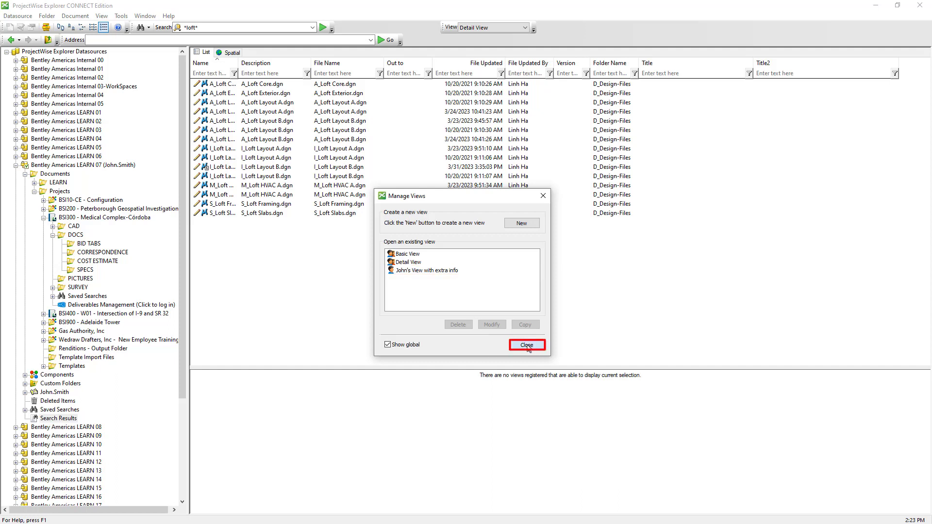
pyautogui.click(527, 346)
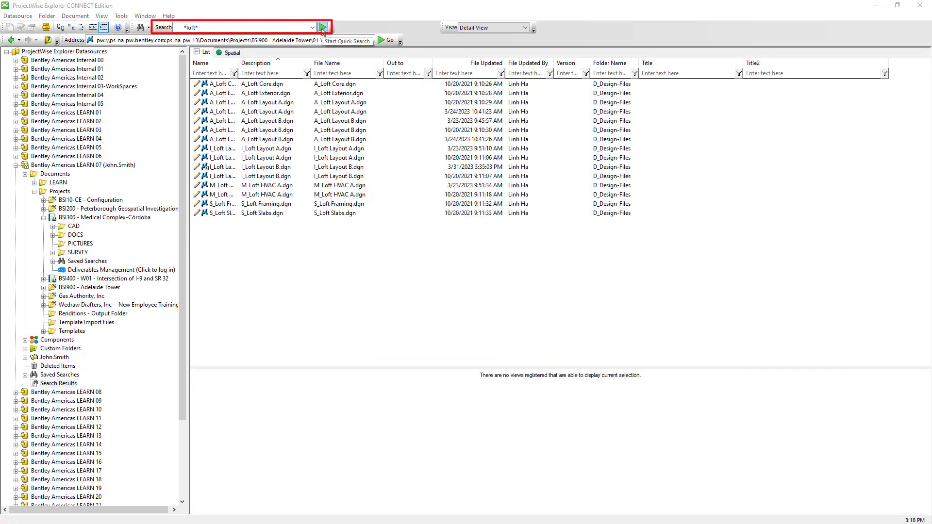
# Rerun the *loft* search and compare the project names of the two A_Loft Layout A.dgn documents
pyautogui.click(323, 27)
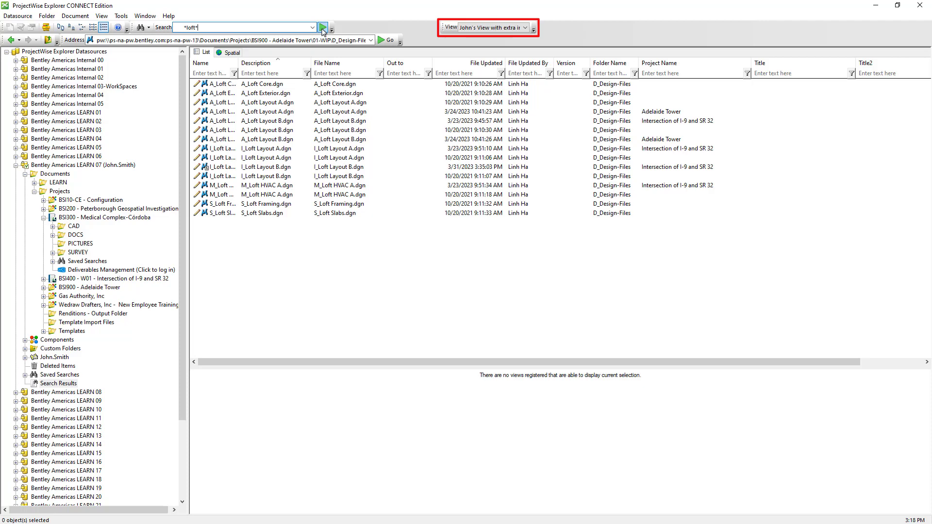
pyautogui.click(280, 105)
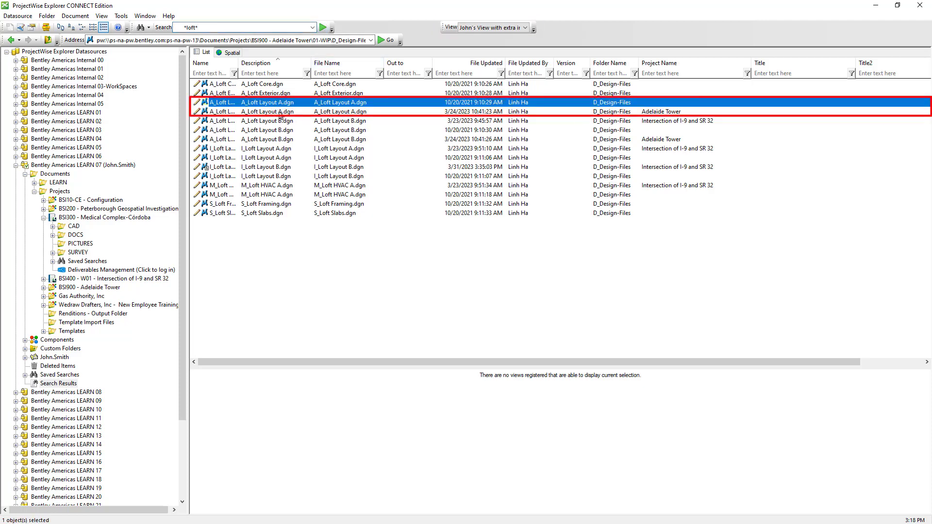
pyautogui.keyDown('ctrl'); pyautogui.click(291, 113); pyautogui.keyUp('ctrl')
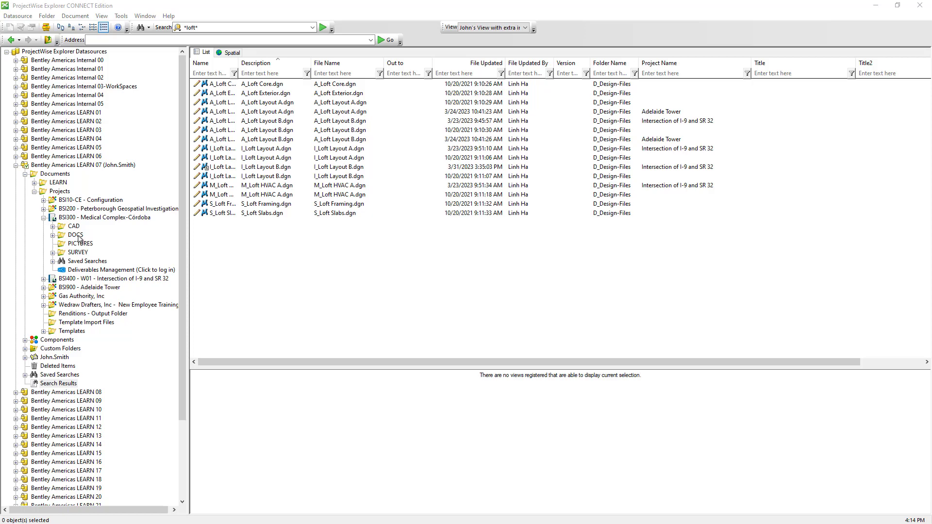
# Assign the personal "View with extra info" view to the DOCS folder's document list in its folder properties
pyautogui.rightClick(77, 236)
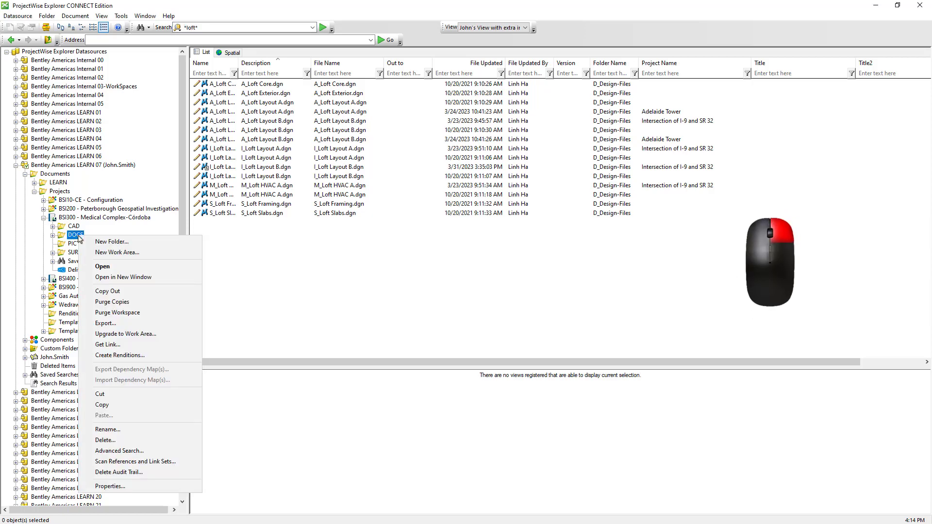
pyautogui.click(118, 490)
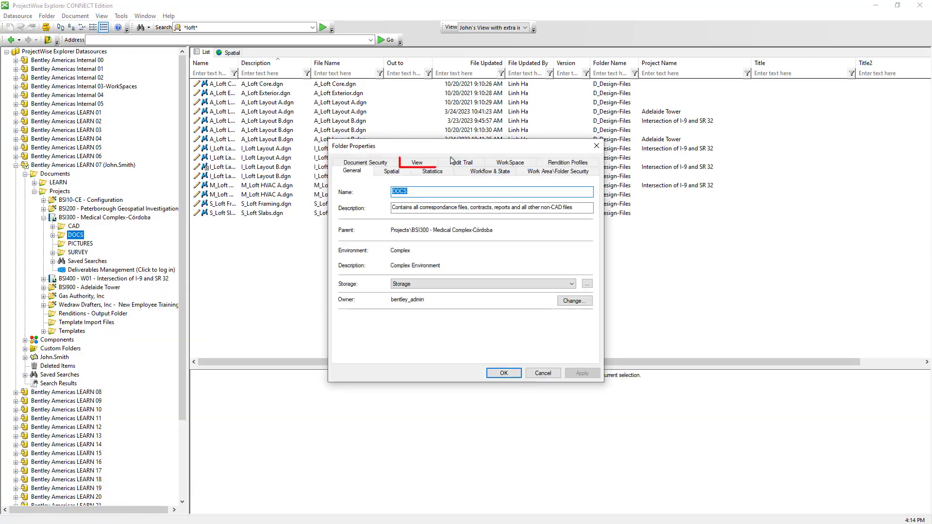
pyautogui.click(427, 164)
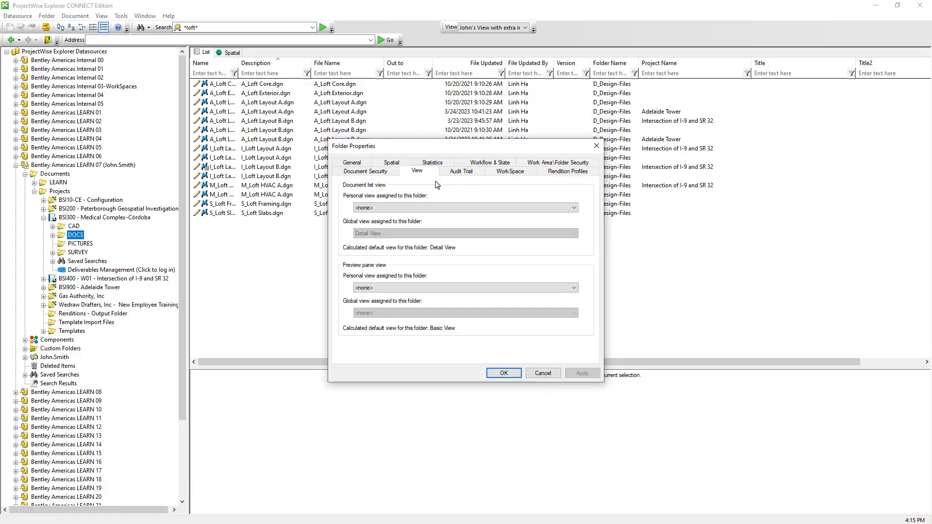
pyautogui.click(442, 207)
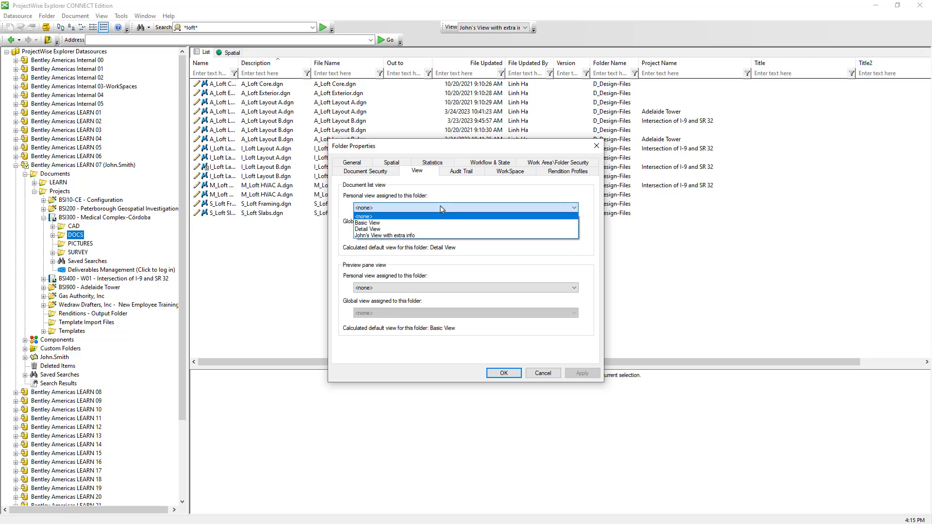
pyautogui.click(436, 236)
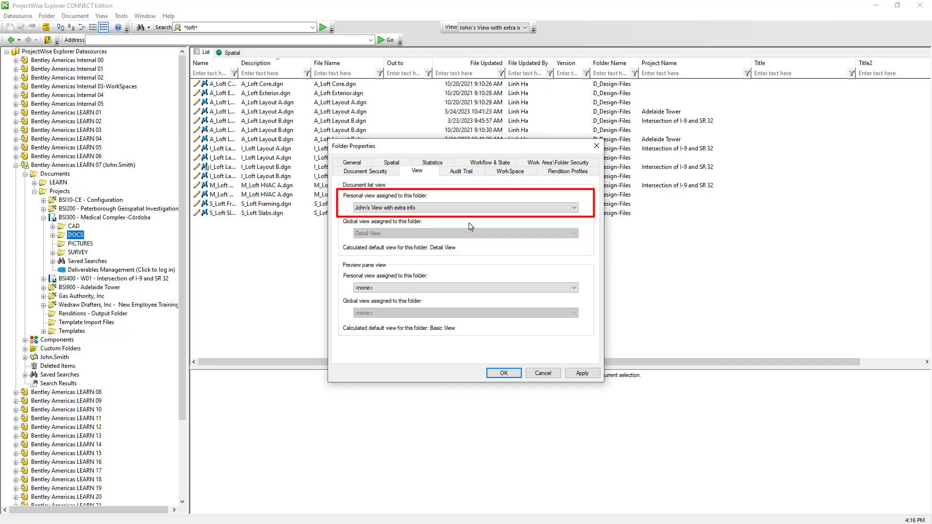
pyautogui.click(504, 373)
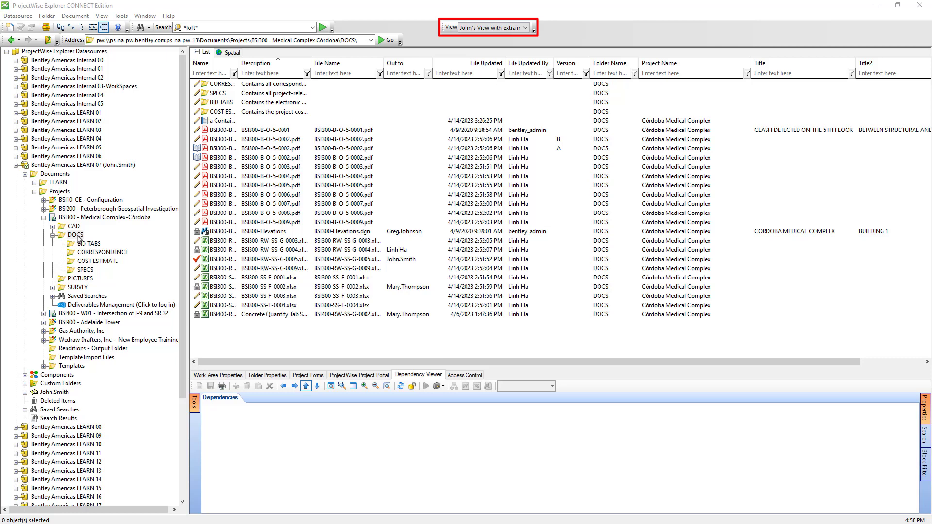
# Check which views are used by the SURVEY folder and the CORRESPONDENCE subfolder of DOCS
pyautogui.click(81, 289)
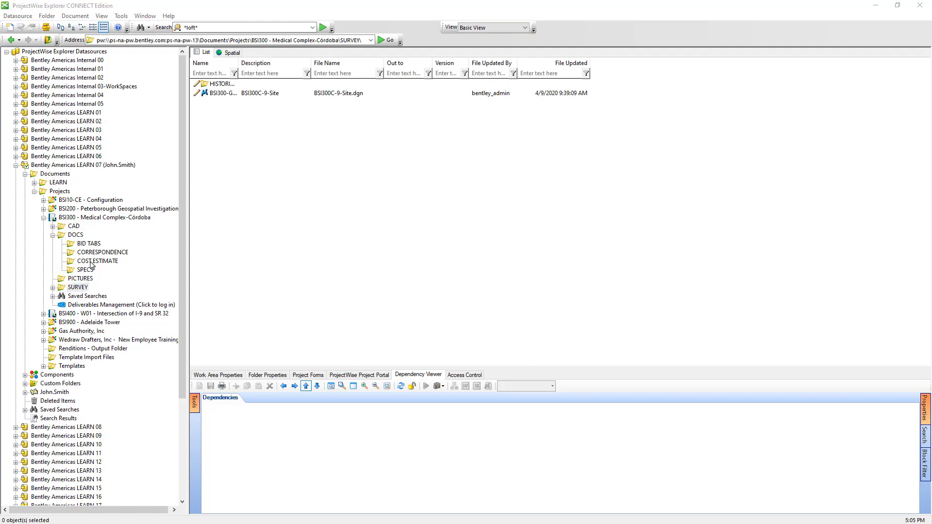
pyautogui.click(95, 254)
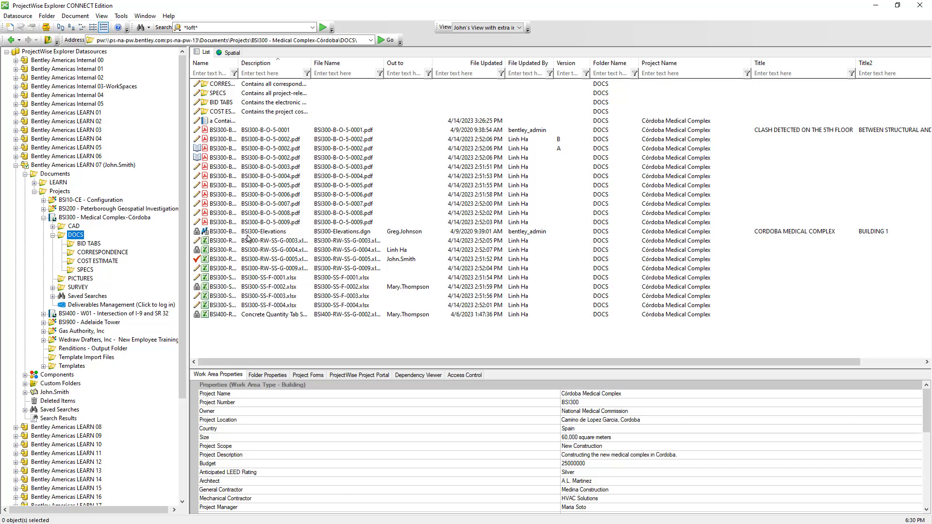
# Look up the Copy To and Move To commands available for the document BSI300-B-O-5-0008.pdf in DOCS
pyautogui.click(356, 215)
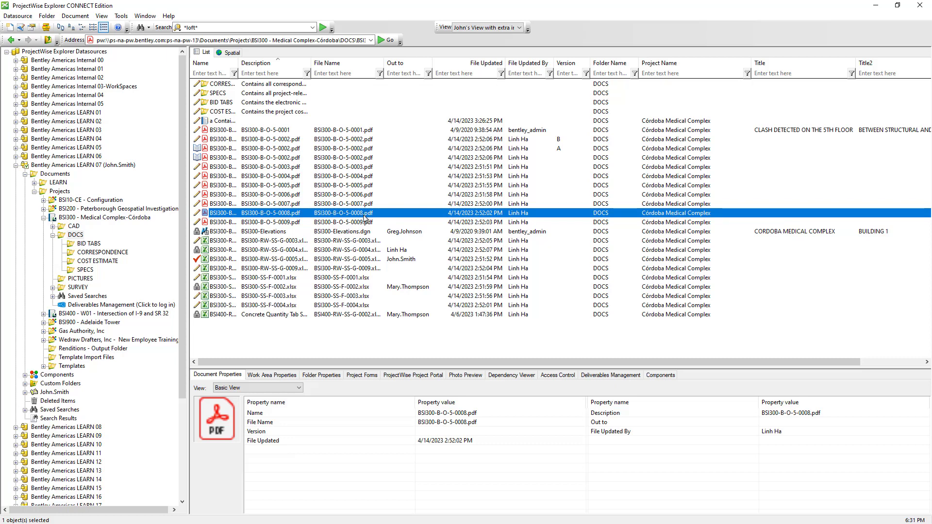
pyautogui.rightClick(365, 219)
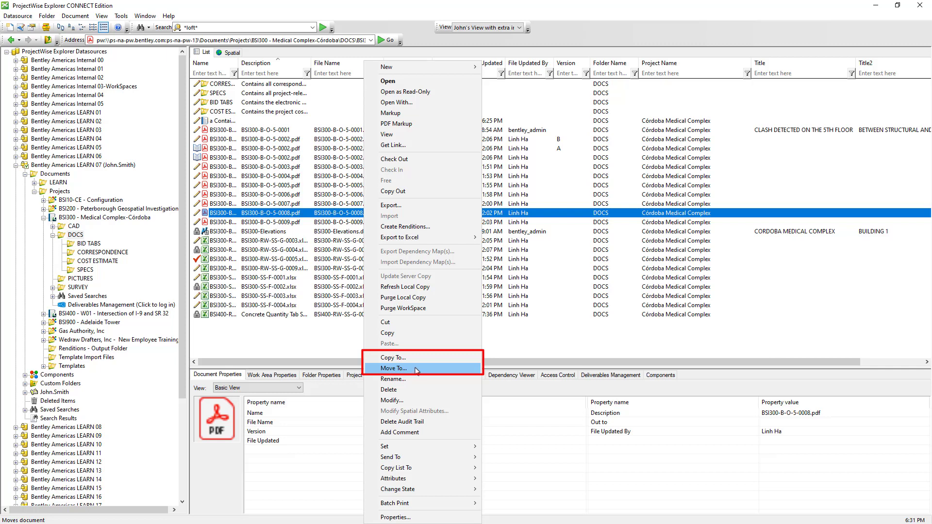
pyautogui.click(489, 346)
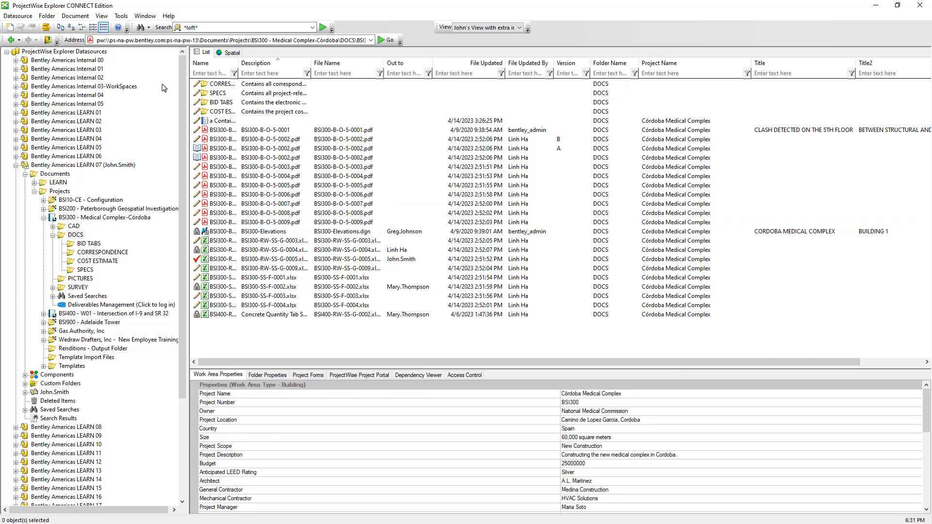
# Create a new custom toolbar named "My Toolbar Icons"
pyautogui.click(122, 16)
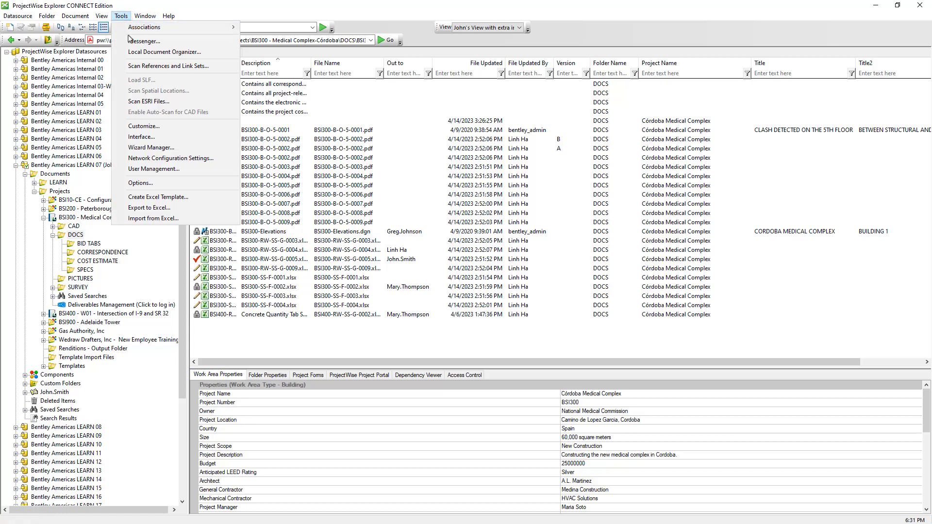
pyautogui.click(146, 127)
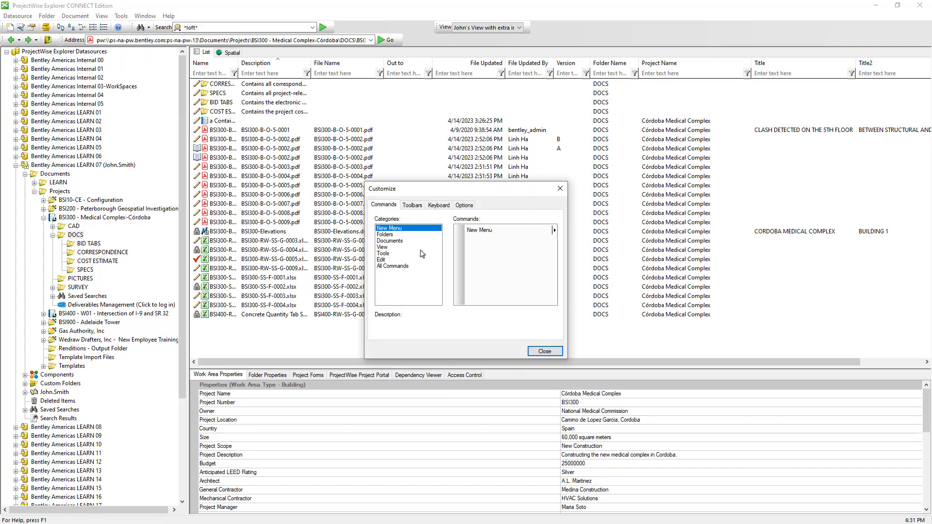
pyautogui.click(412, 206)
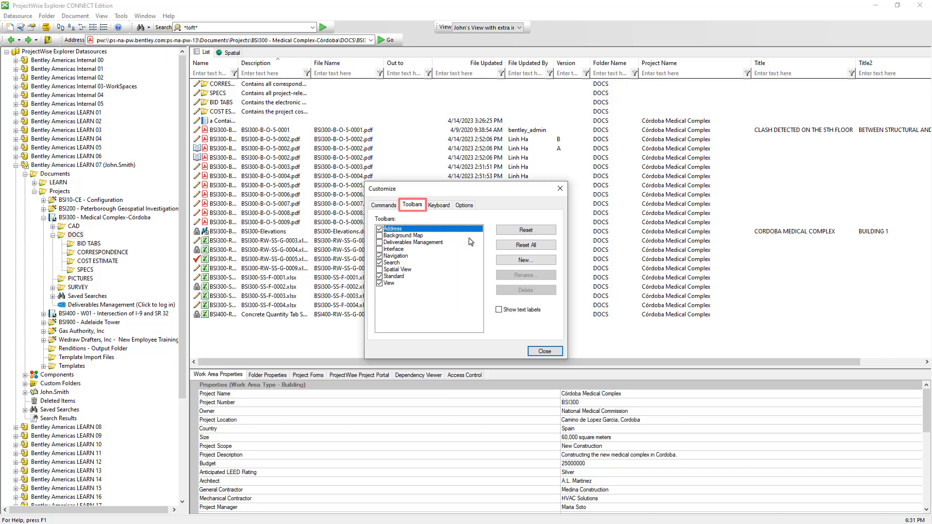
pyautogui.click(525, 262)
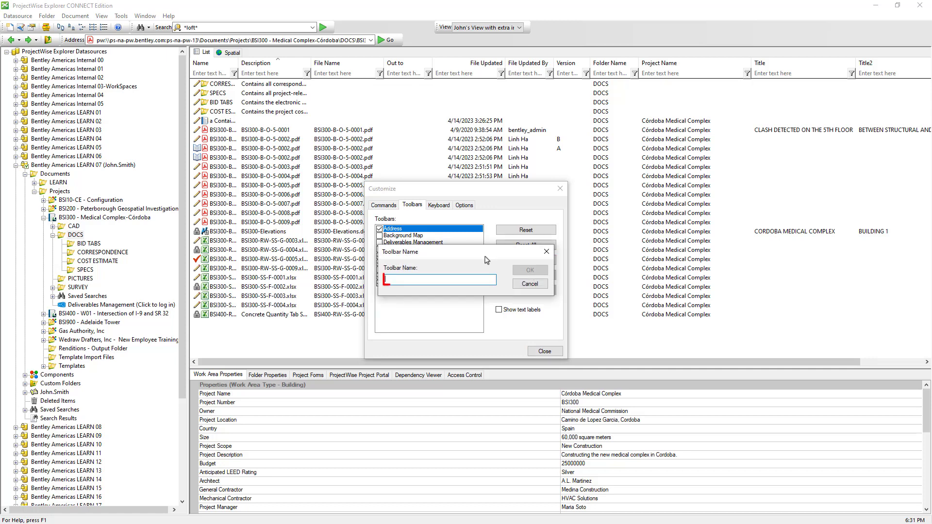
pyautogui.write('My Tool')
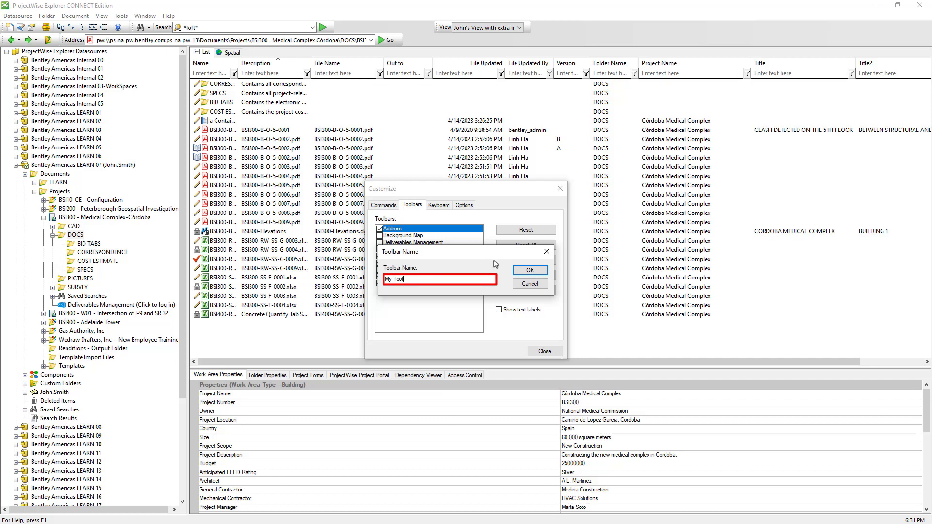
pyautogui.write('bar Icons')
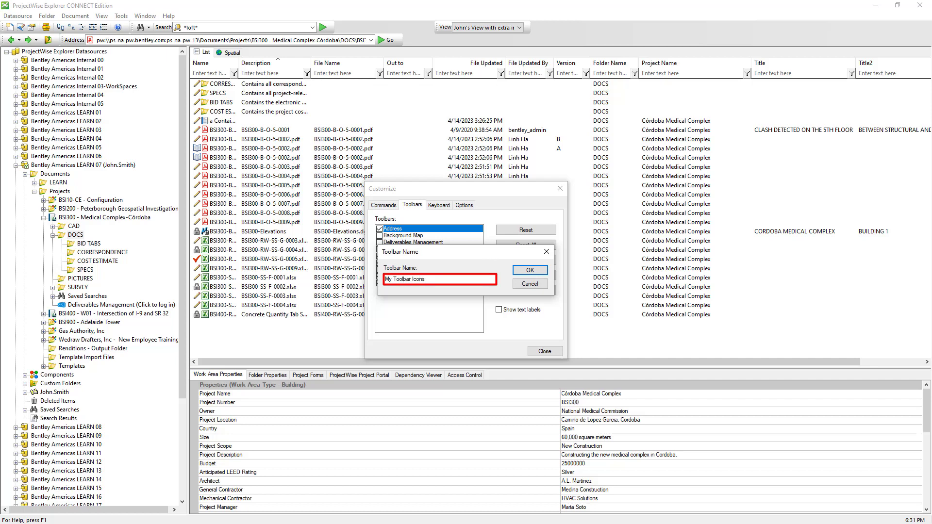
pyautogui.click(530, 271)
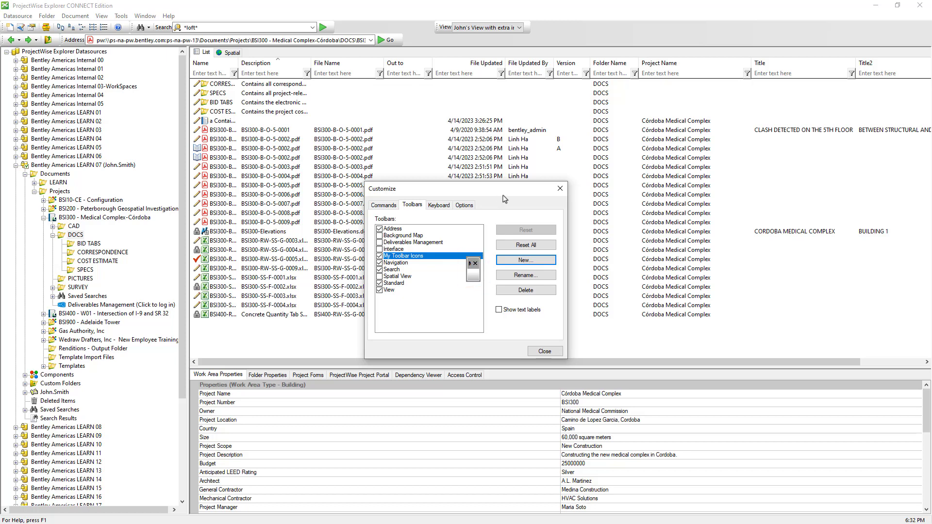
# Add the Copy To command from the All Commands category to the My Toolbar Icons toolbar
pyautogui.moveTo(504, 197); pyautogui.dragTo(759, 153)
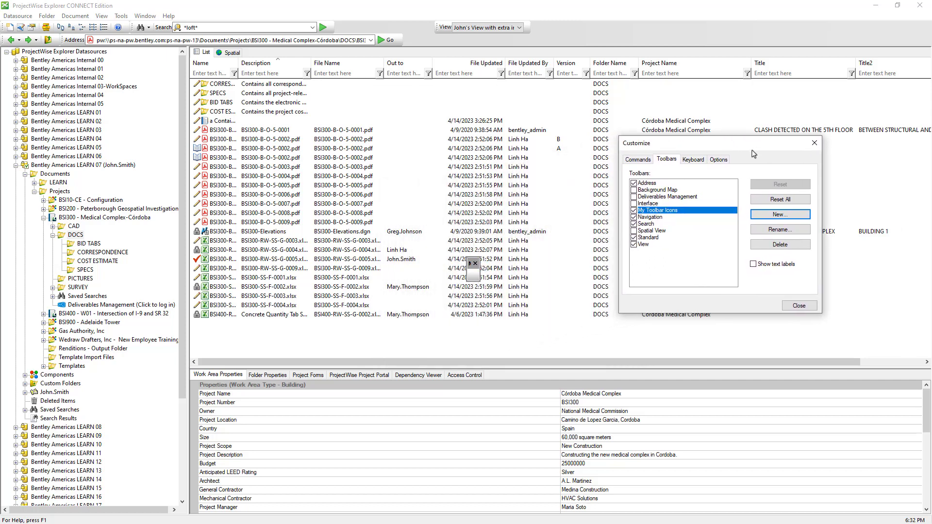
pyautogui.click(637, 160)
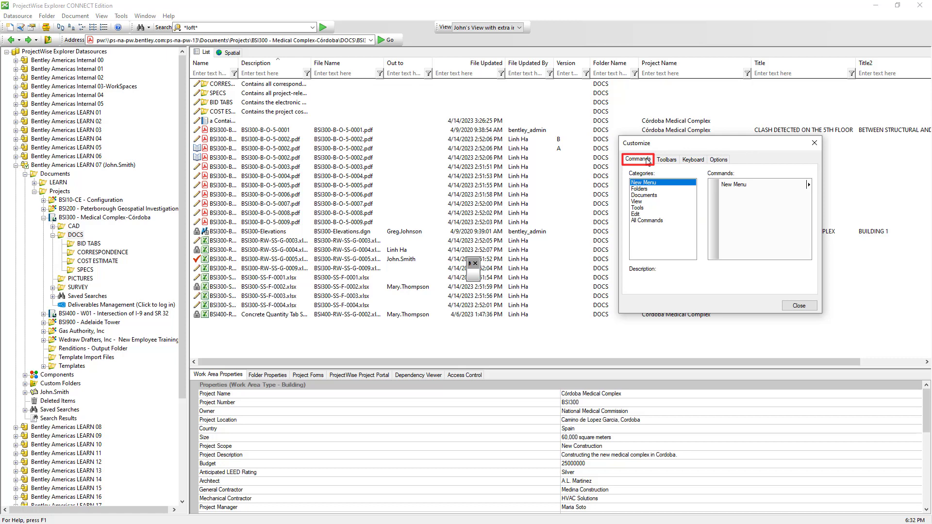
pyautogui.click(652, 221)
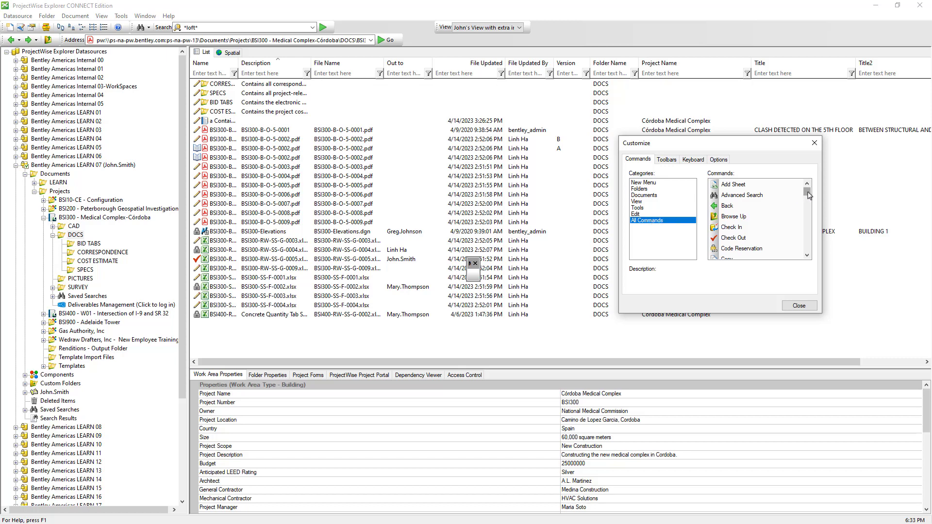
pyautogui.moveTo(809, 195); pyautogui.dragTo(808, 200)
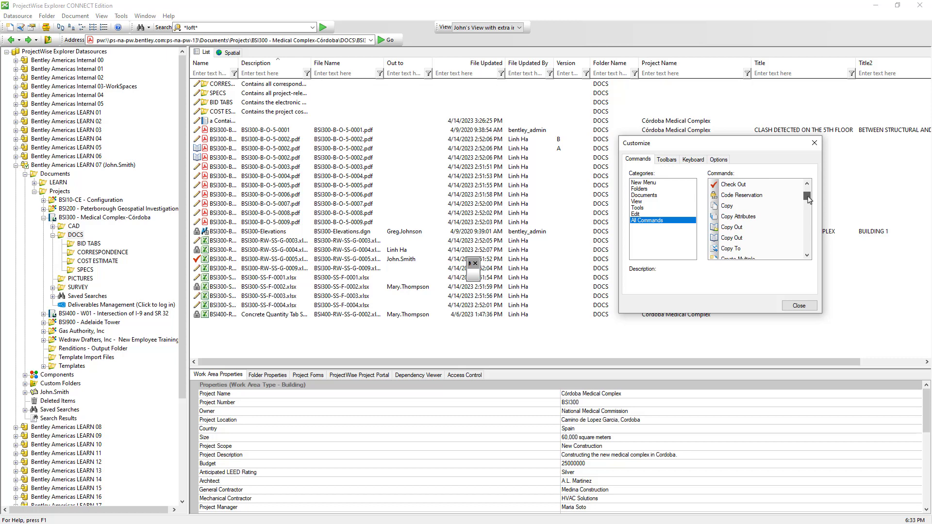
pyautogui.moveTo(809, 199); pyautogui.dragTo(808, 201)
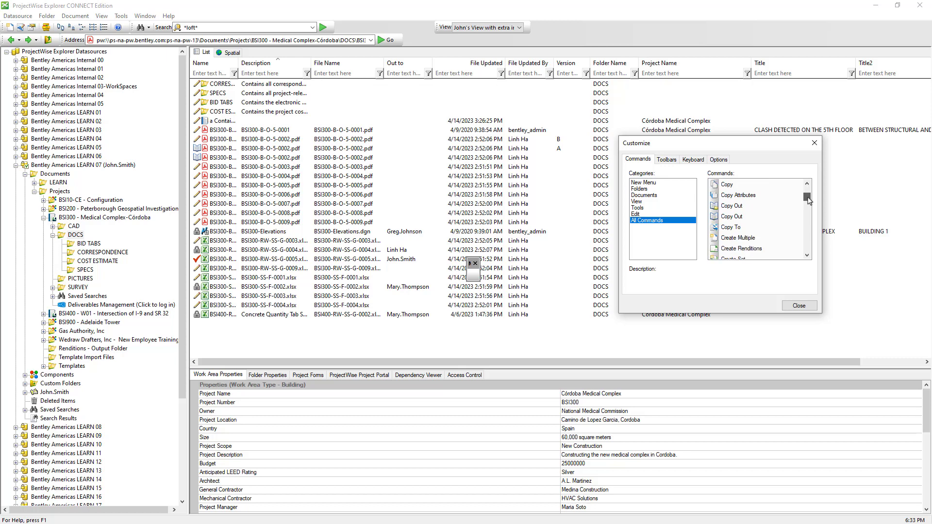
pyautogui.click(742, 227)
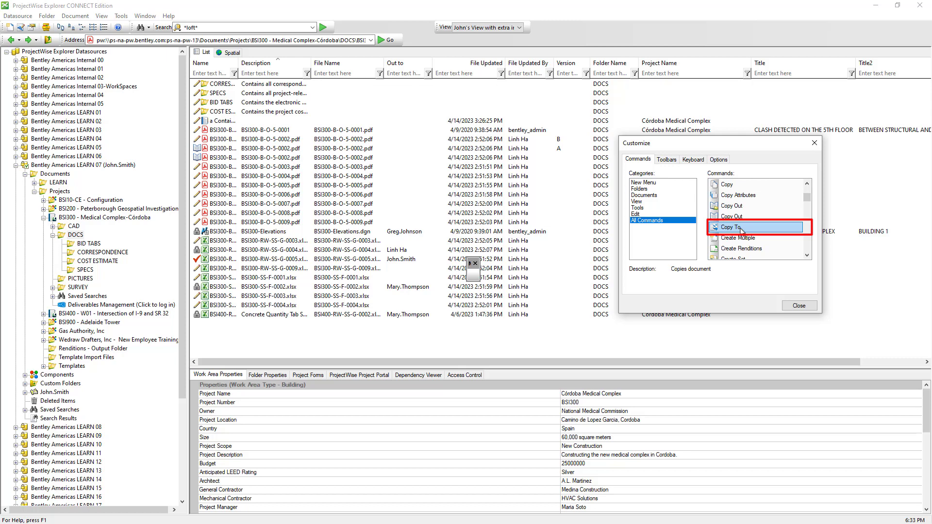
pyautogui.moveTo(742, 230); pyautogui.dragTo(474, 275)
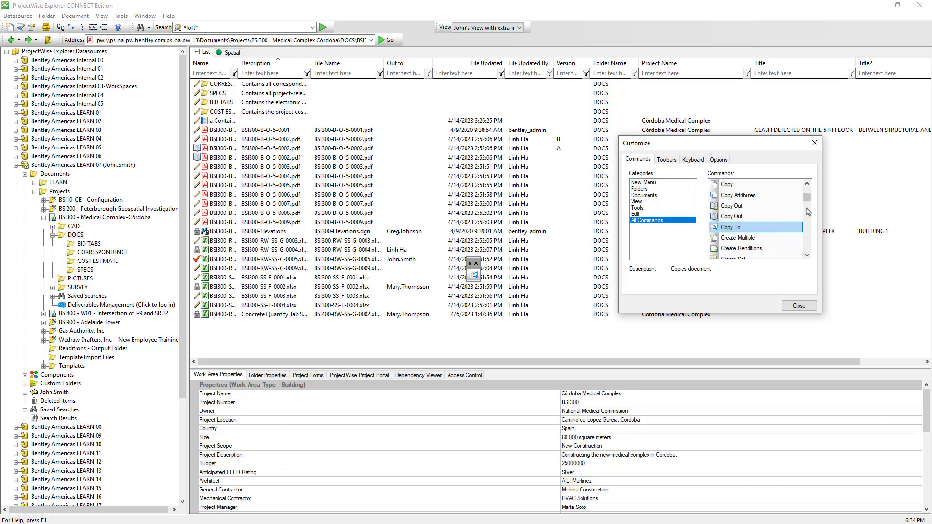
# Add the Send Mail command to the My Toolbar Icons toolbar beside Copy To
pyautogui.moveTo(811, 203); pyautogui.dragTo(810, 243)
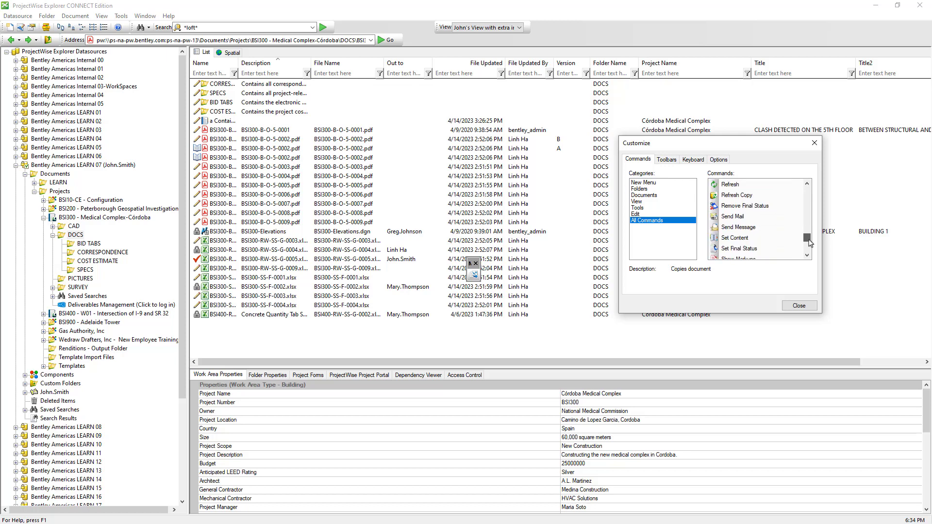
pyautogui.click(743, 217)
pyautogui.moveTo(743, 218)
pyautogui.mouseDown()
pyautogui.moveTo(645, 248)
pyautogui.moveTo(478, 276)
pyautogui.mouseUp()
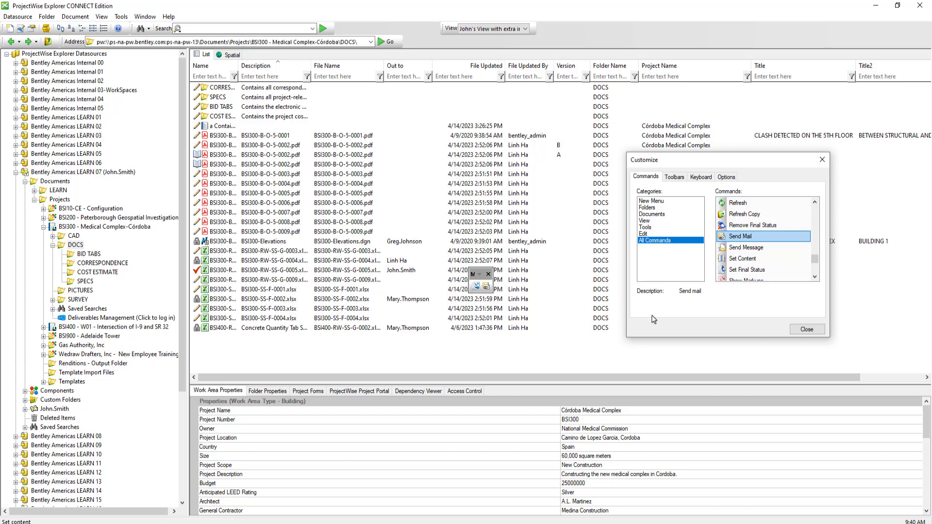
# Show text labels on the My Toolbar Icons toolbar and dock it beside the Address toolbar, then finish customizing
pyautogui.click(676, 177)
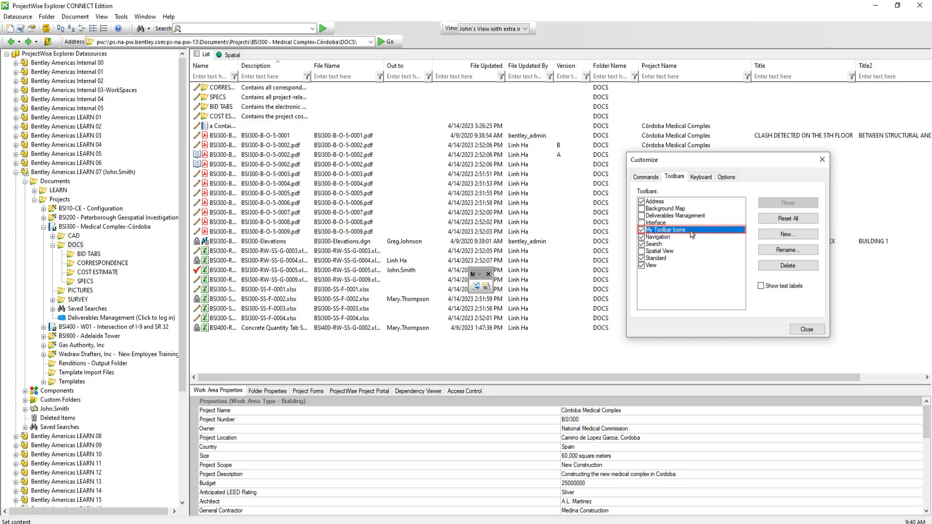
pyautogui.click(788, 288)
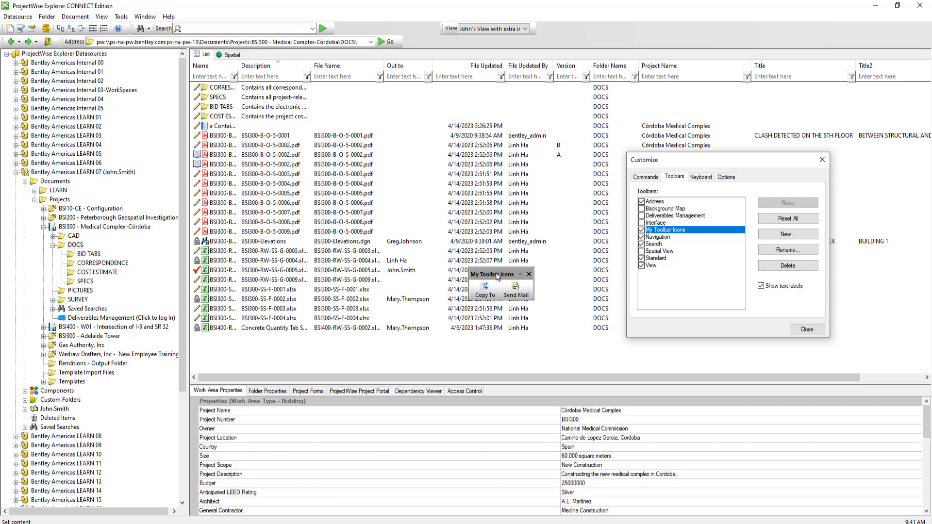
pyautogui.moveTo(498, 277); pyautogui.dragTo(422, 38)
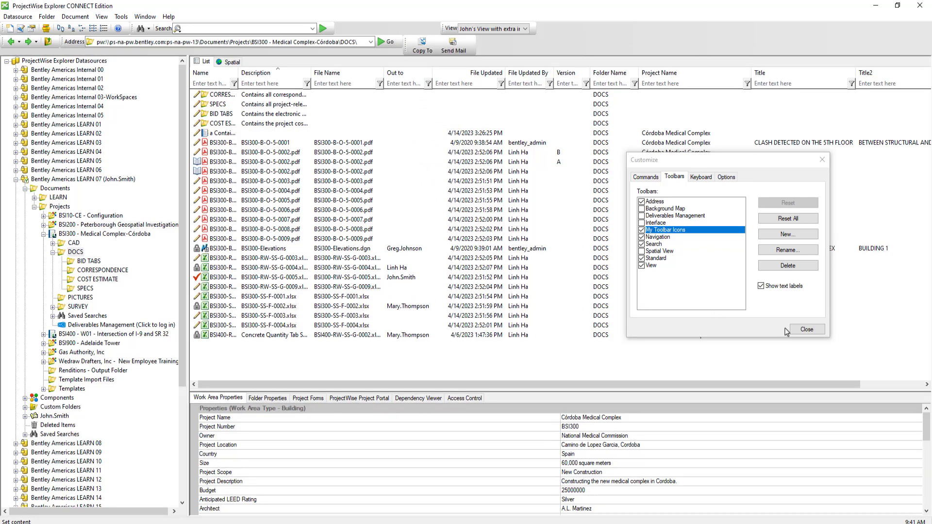
pyautogui.click(804, 331)
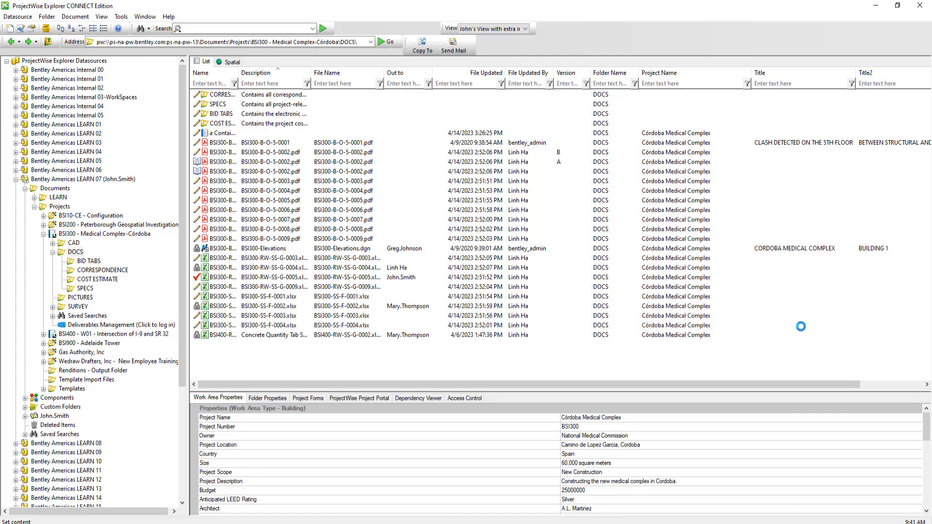
# Test the custom toolbar's Copy To command on BSI300-B-O-5-0008.pdf in DOCS and cancel without copying
pyautogui.click(276, 233)
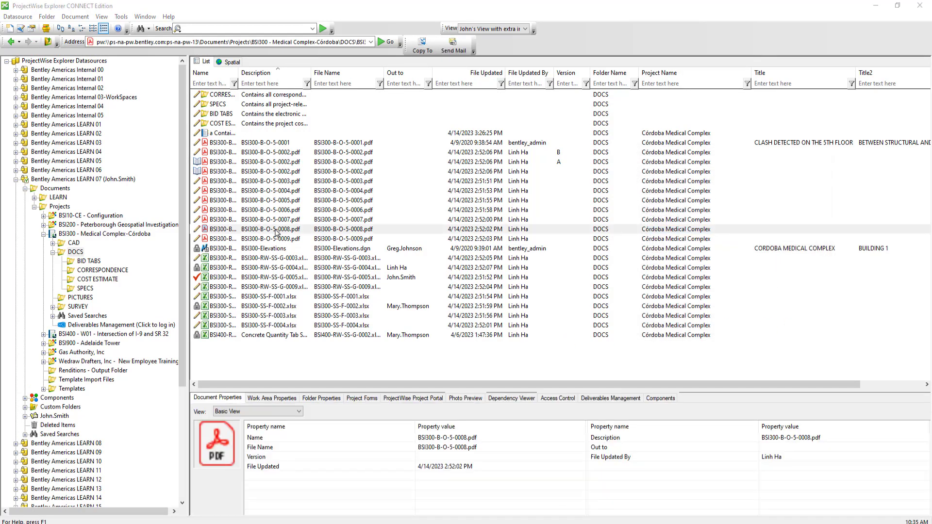
pyautogui.click(275, 233)
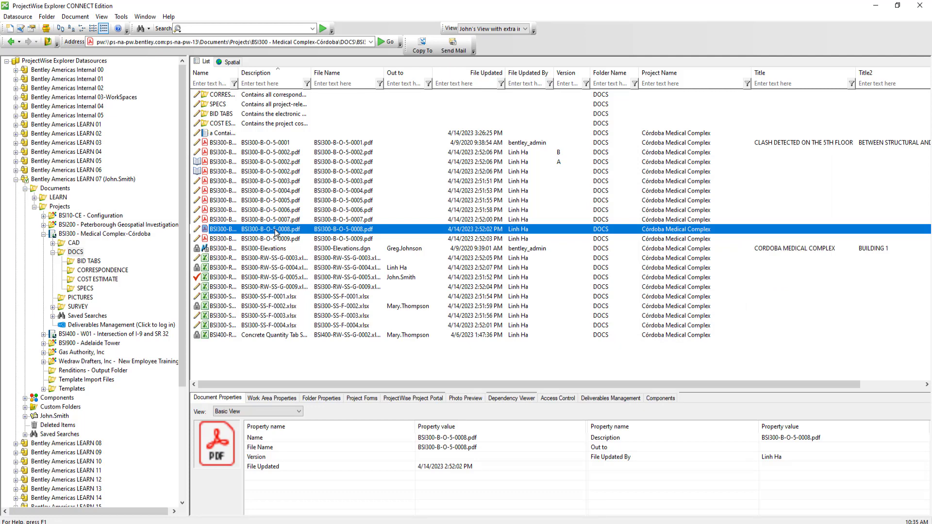
pyautogui.click(423, 50)
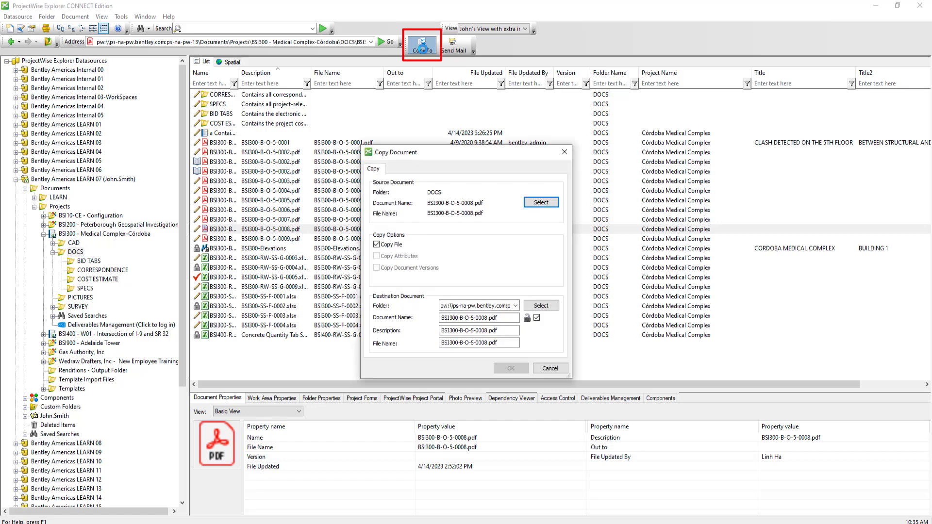
pyautogui.click(550, 368)
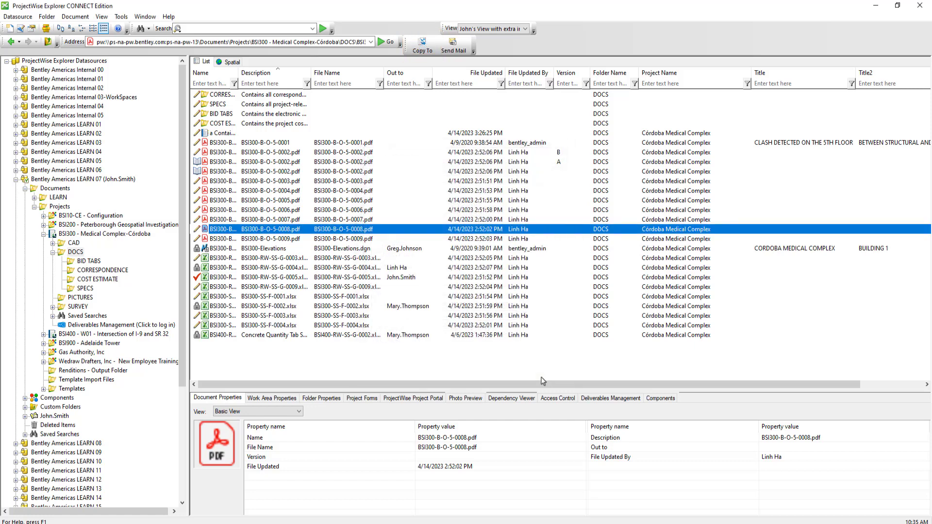
# Bring up the toolbar visibility and customization options from the My Toolbar Icons toolbar
pyautogui.rightClick(420, 52)
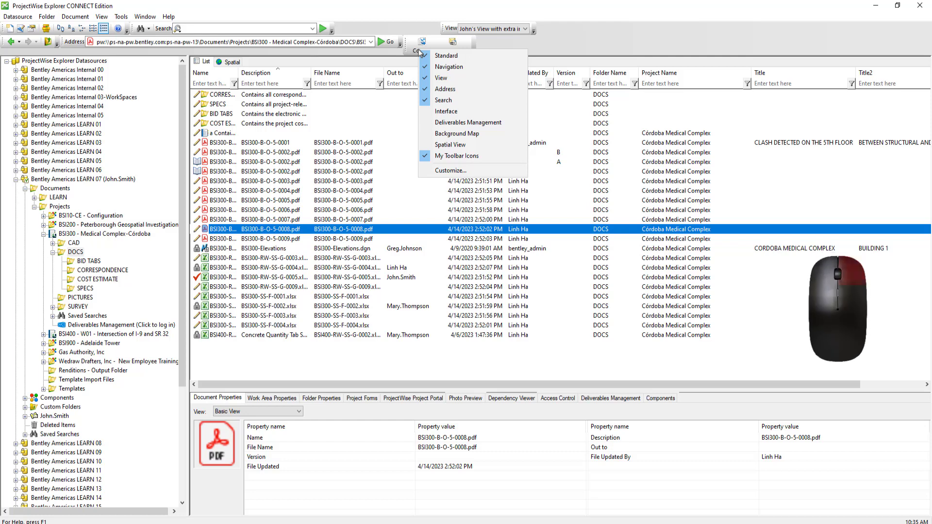